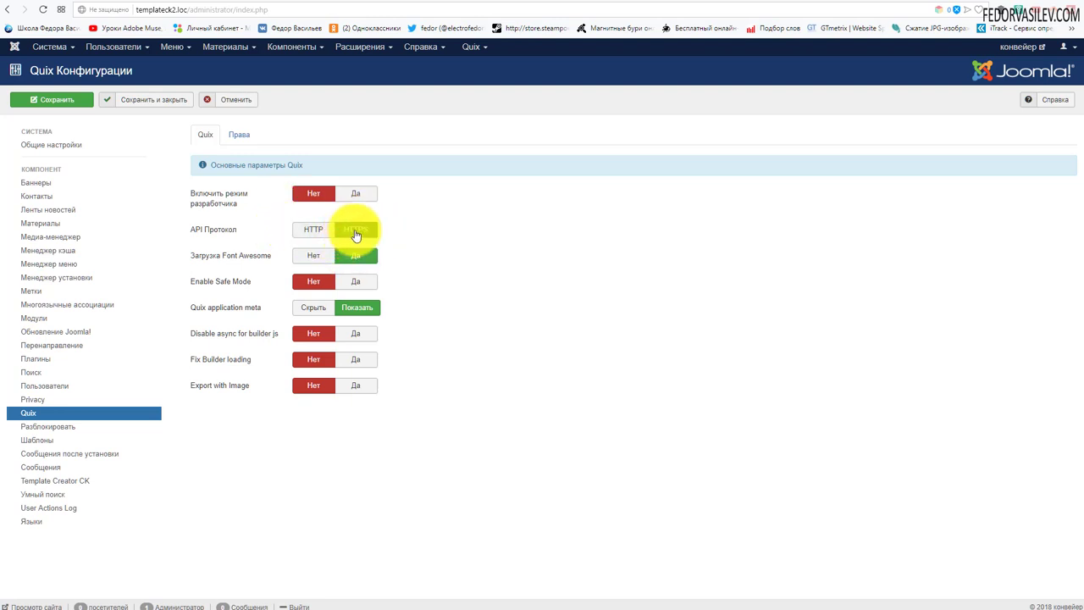
# Set the Quix API protocol to HTTP, hide the Quix application meta, and save and close the configuration
pyautogui.click(312, 231)
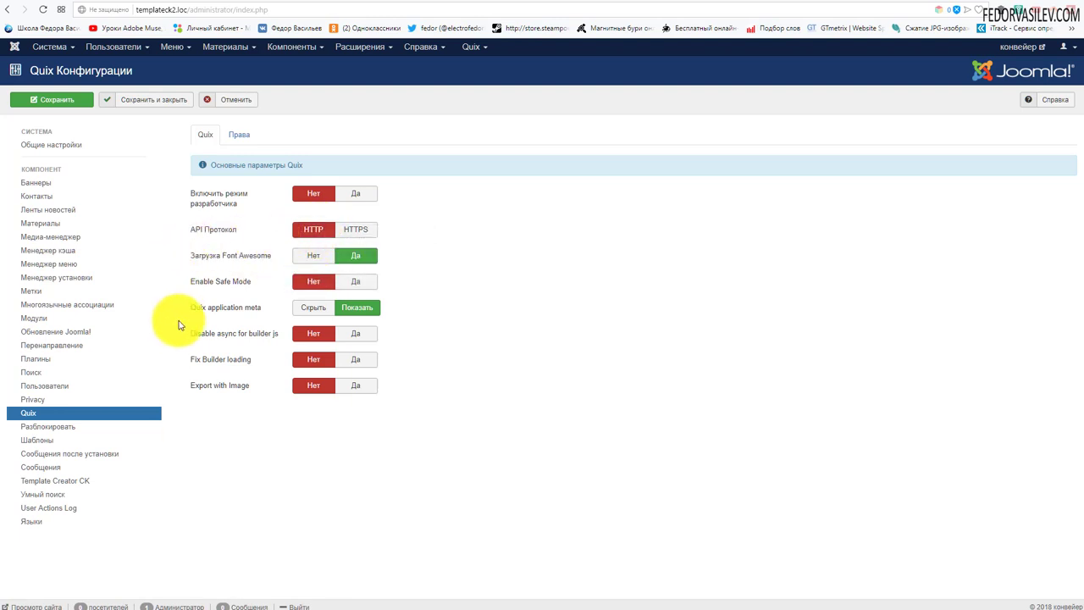
pyautogui.moveTo(240, 262)
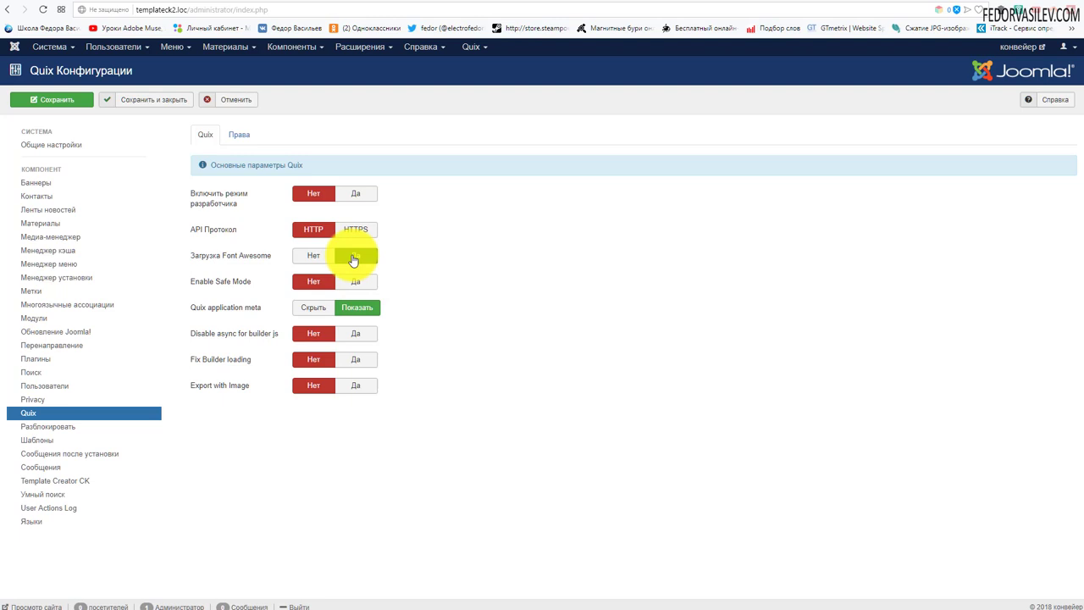
pyautogui.moveTo(218, 282)
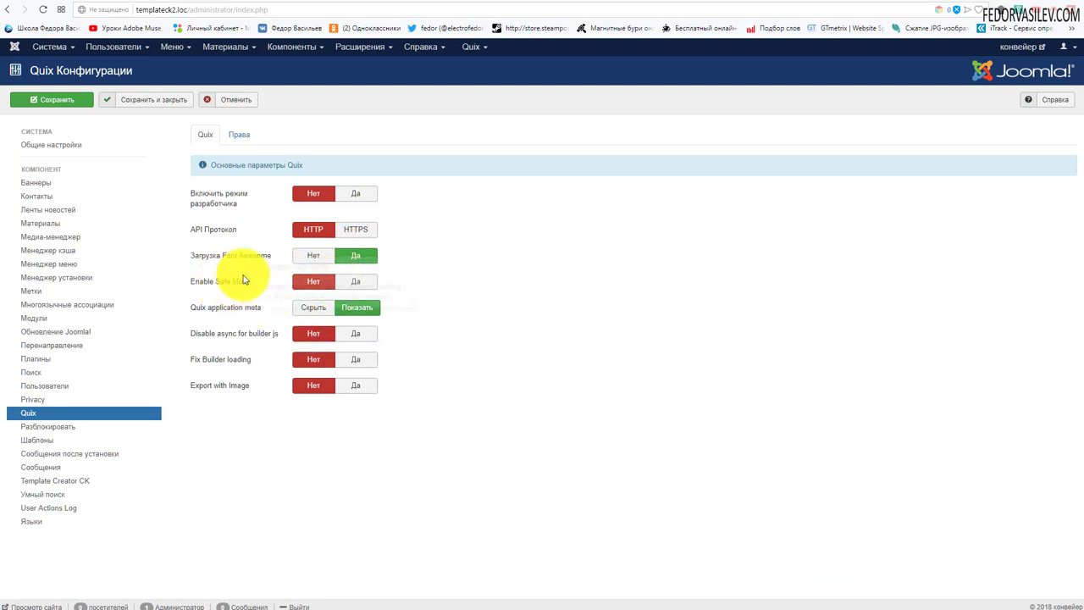
pyautogui.moveTo(229, 317)
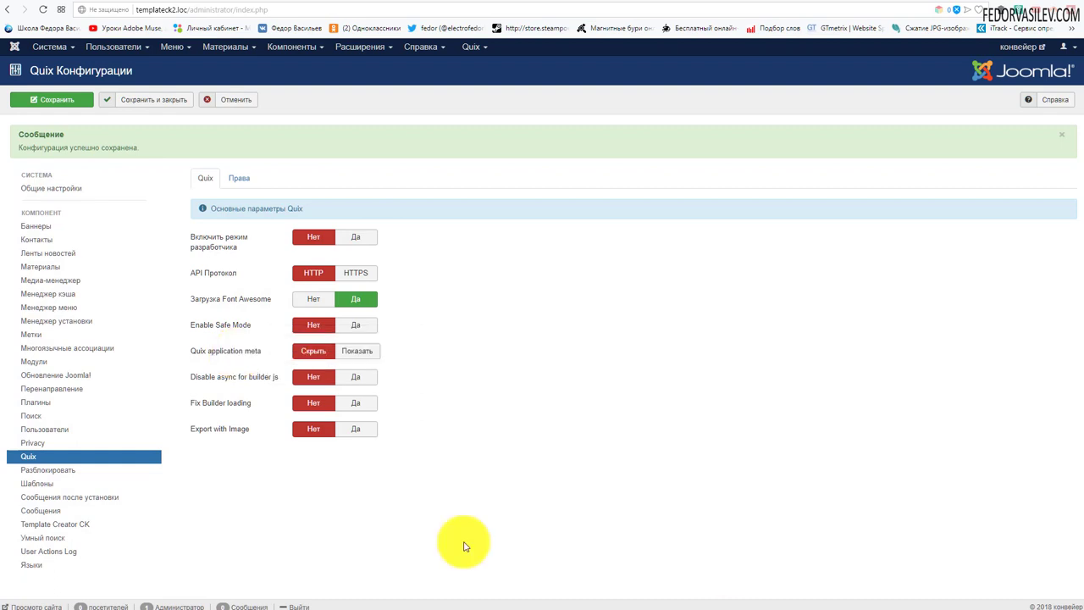
pyautogui.moveTo(197, 376); pyautogui.dragTo(314, 435)
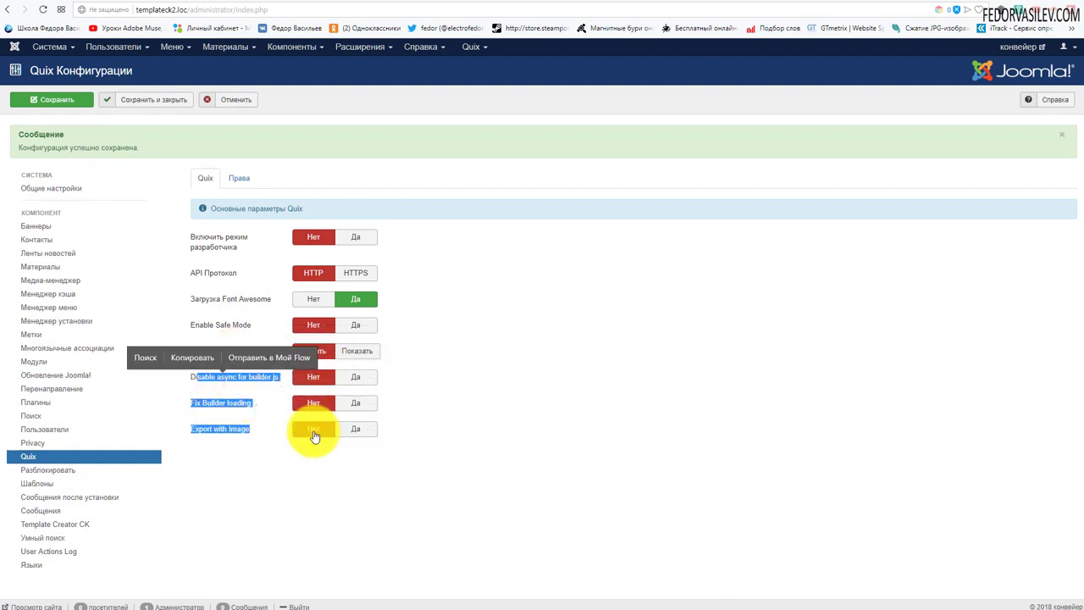
pyautogui.click(266, 484)
pyautogui.click(165, 100)
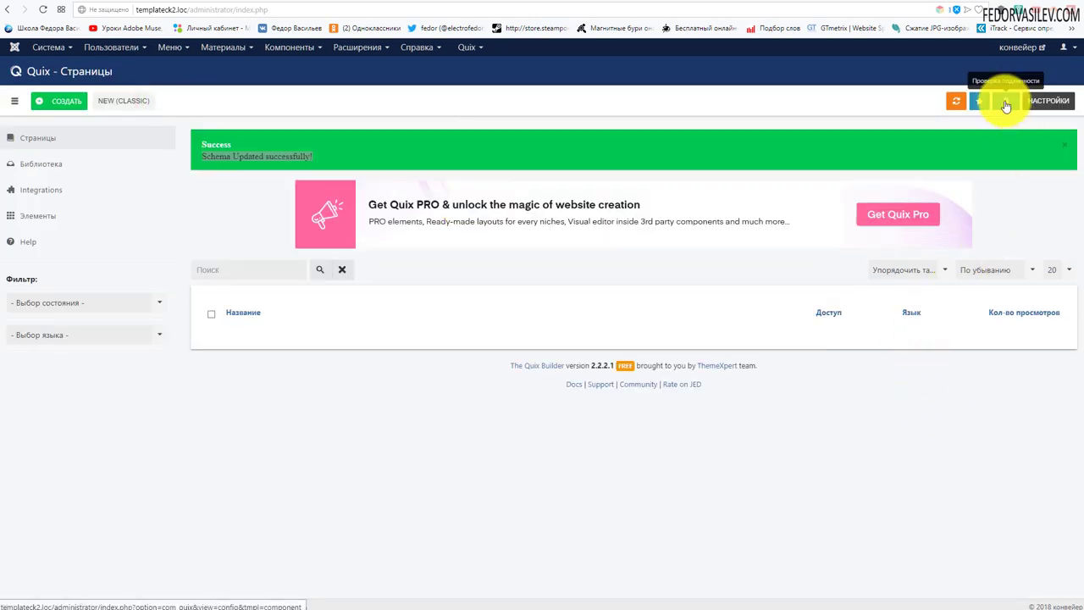
# View the Quix authorization parameters without filling them in, and clear the Quix cache
pyautogui.click(1006, 103)
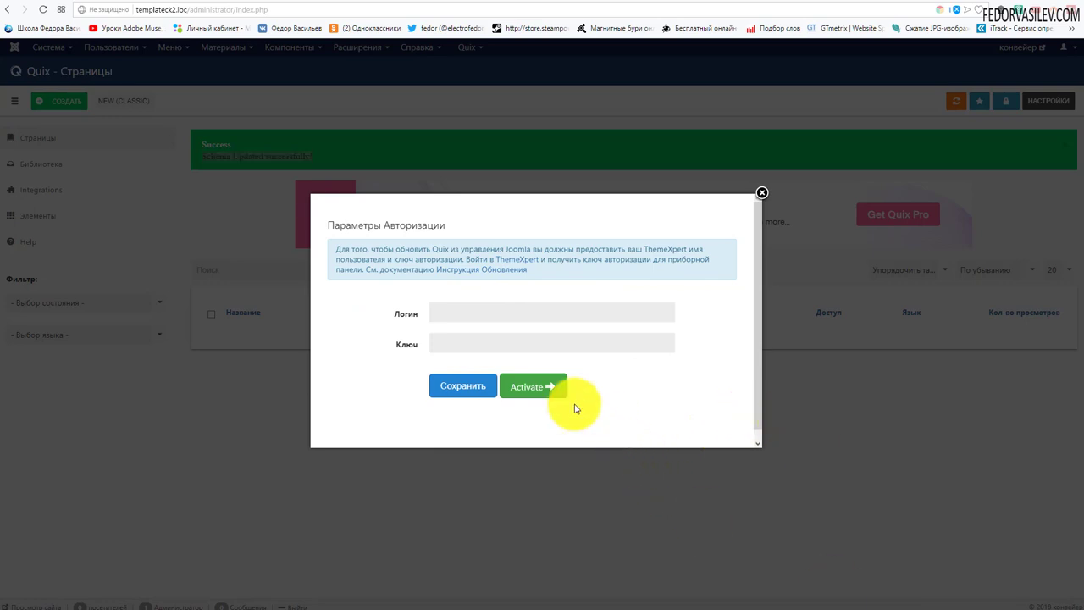
pyautogui.moveTo(355, 248); pyautogui.dragTo(503, 271)
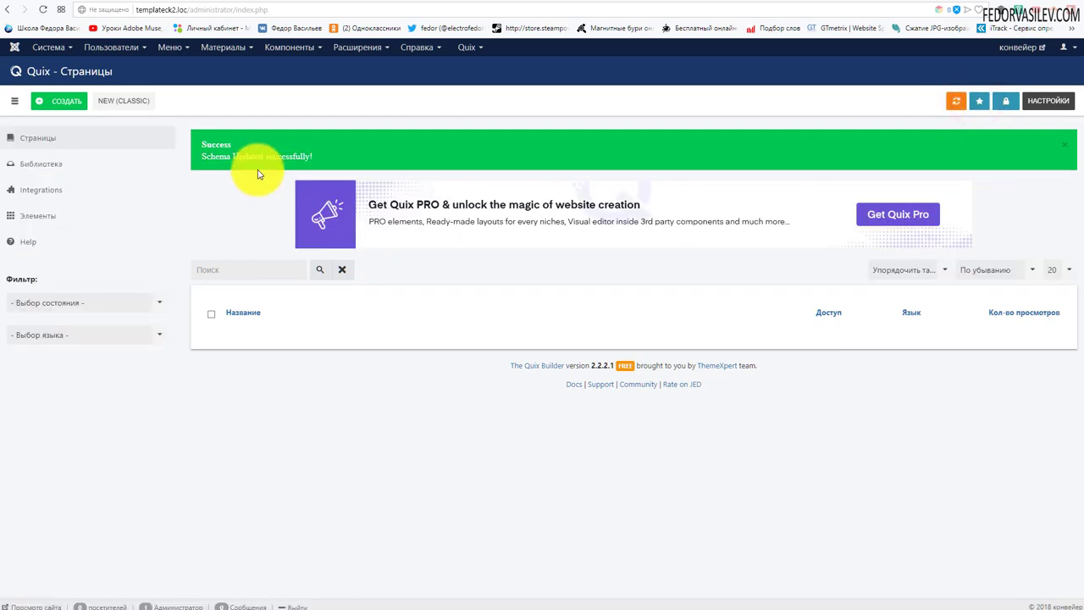
pyautogui.click(954, 103)
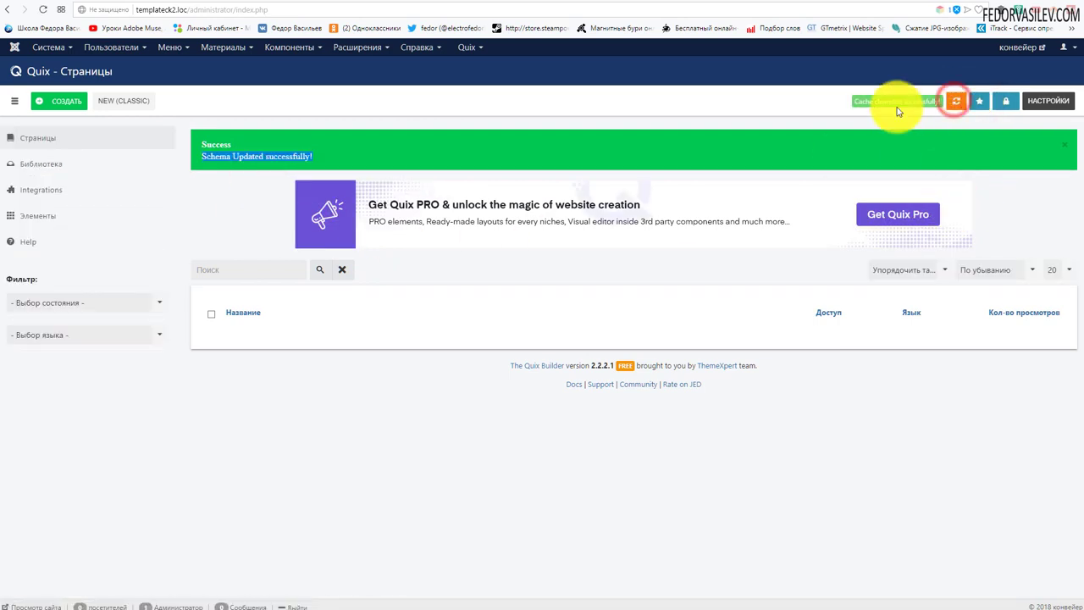
# Collapse the Quix sidebar and expand it again
pyautogui.click(17, 102)
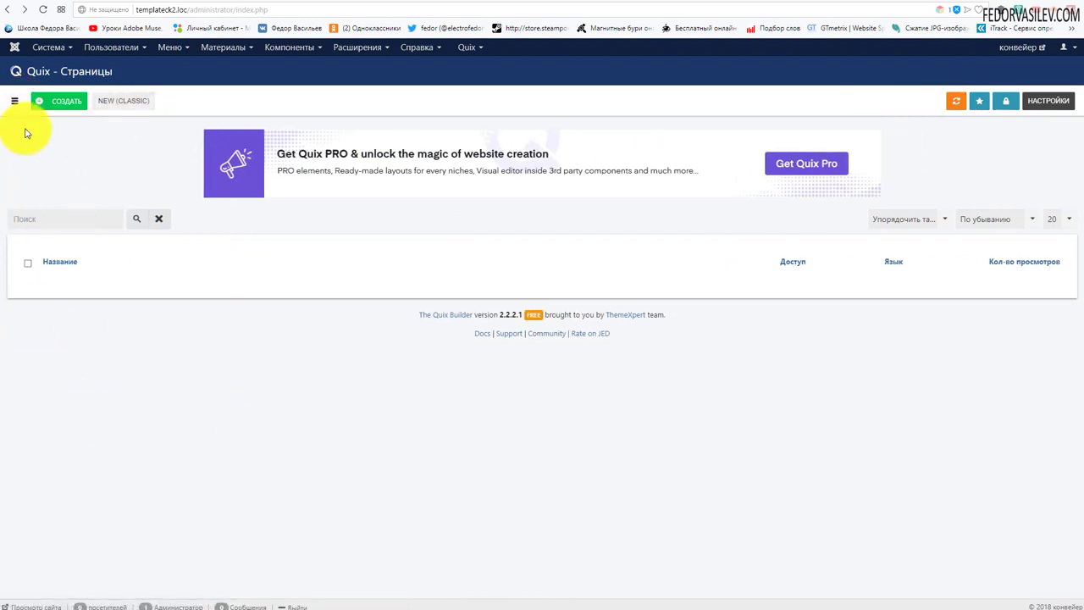
pyautogui.click(13, 104)
pyautogui.click(13, 104)
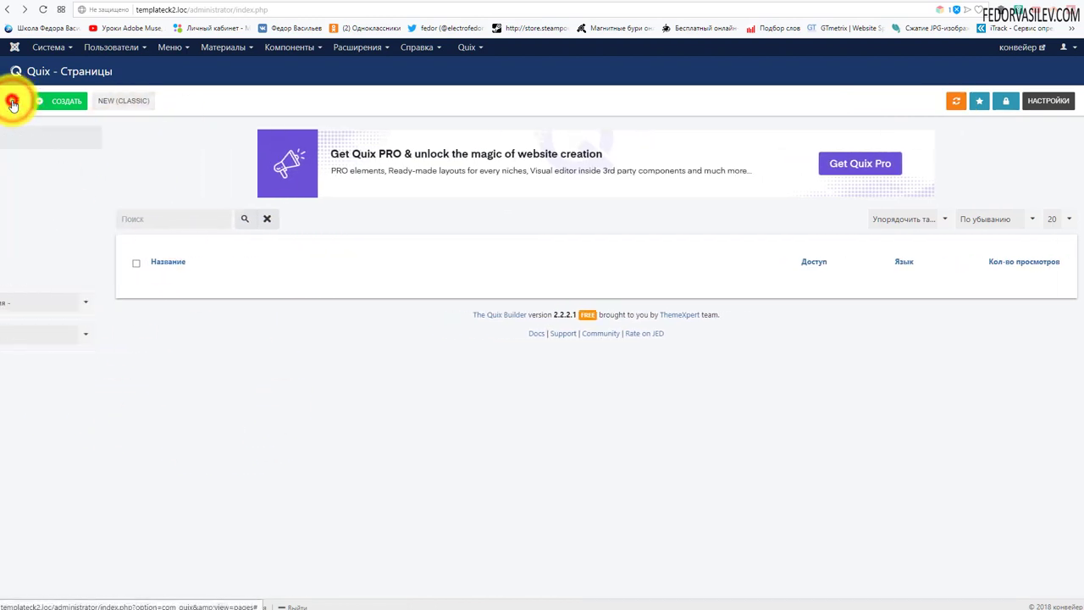
pyautogui.click(13, 103)
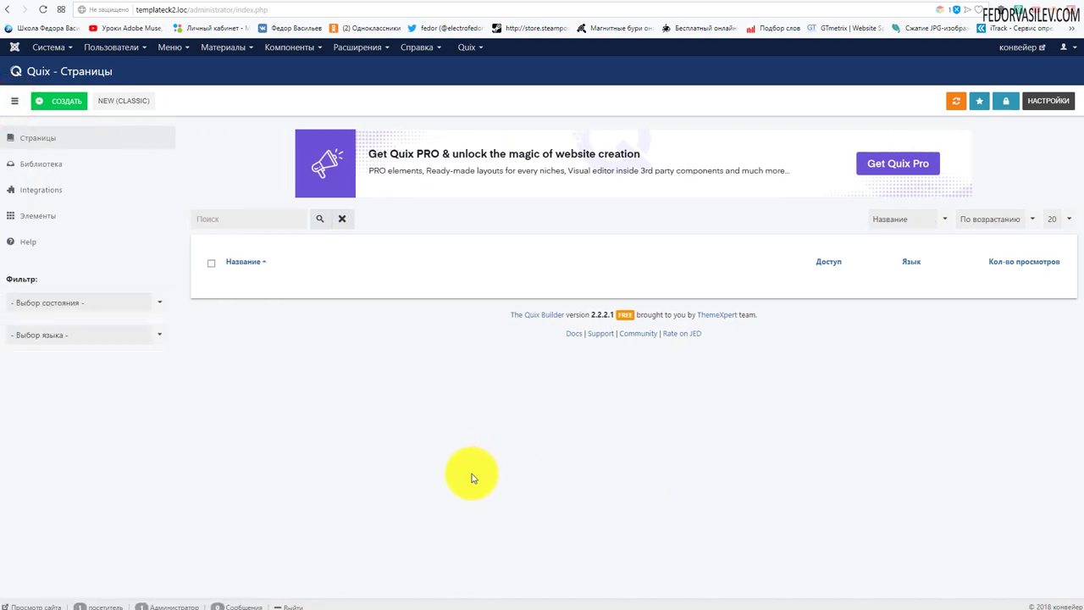
# Create a Quix page titled "1 страница", save it, and refresh the page list
pyautogui.click(58, 103)
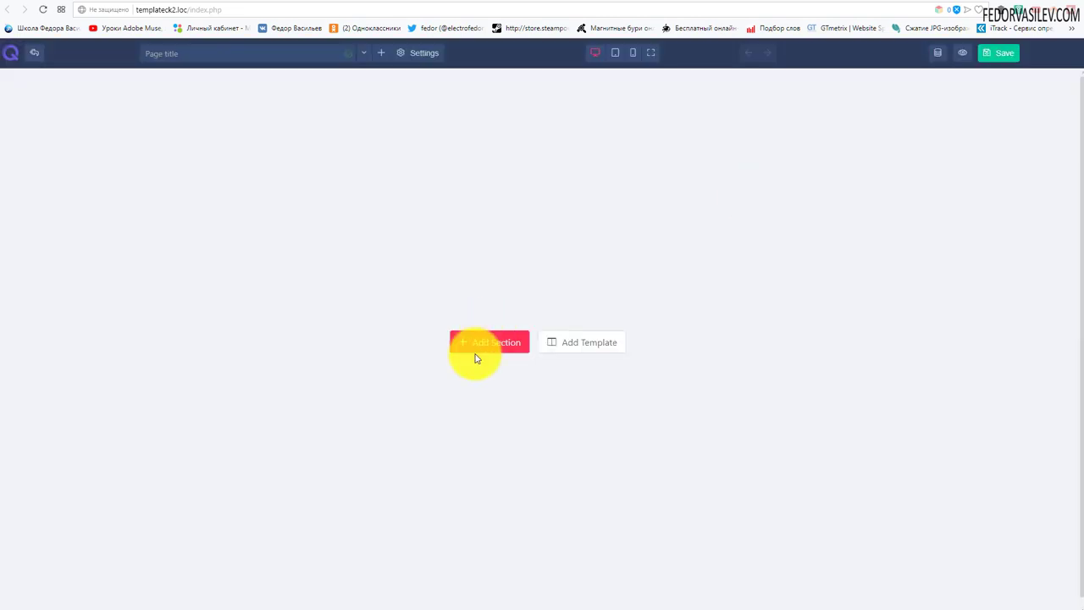
pyautogui.click(181, 56)
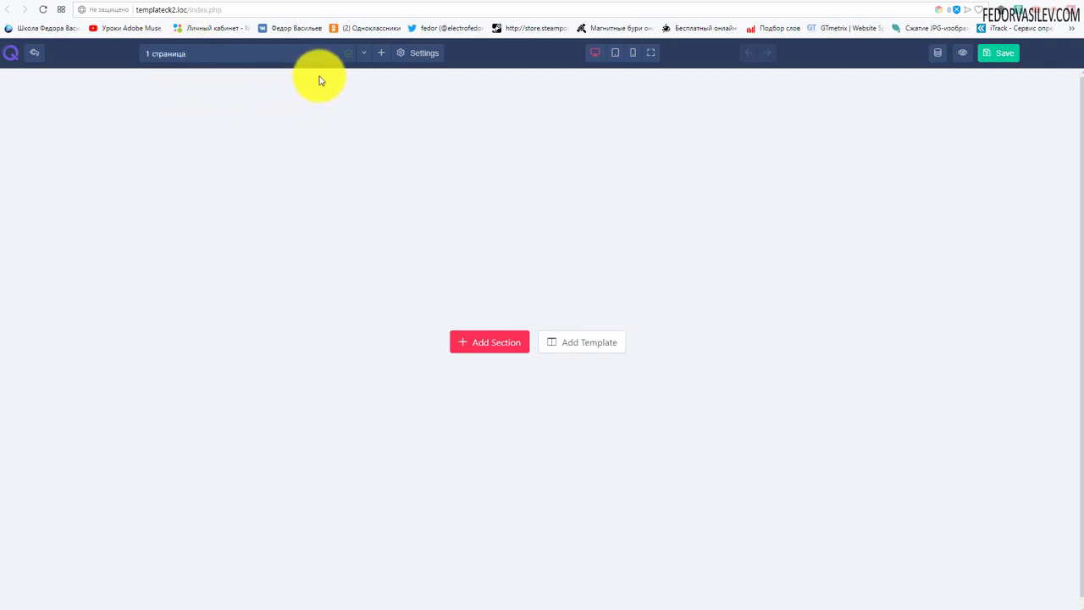
pyautogui.click(997, 56)
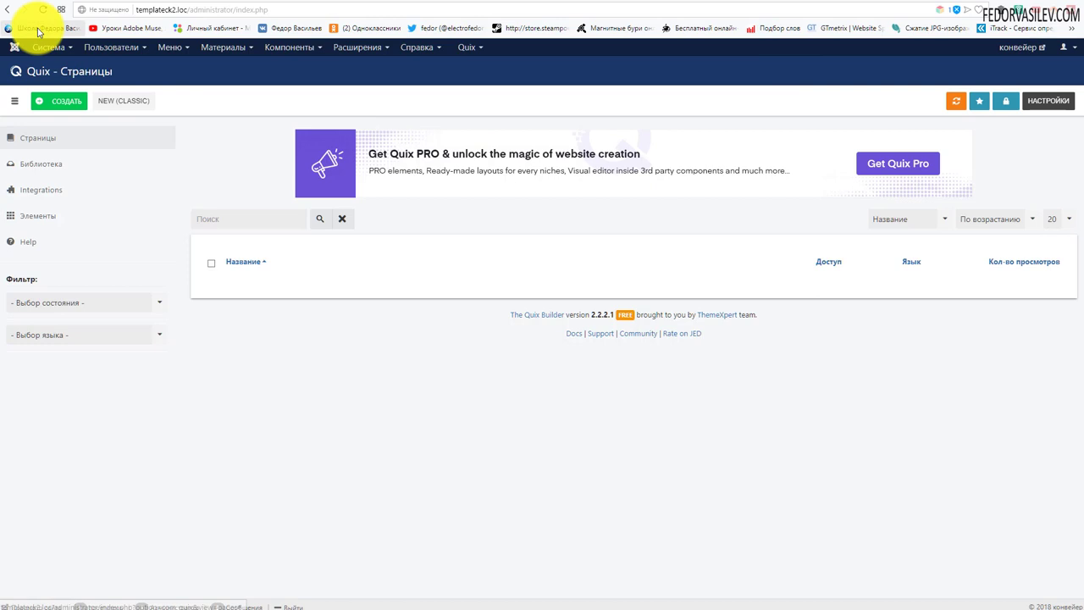
pyautogui.click(43, 9)
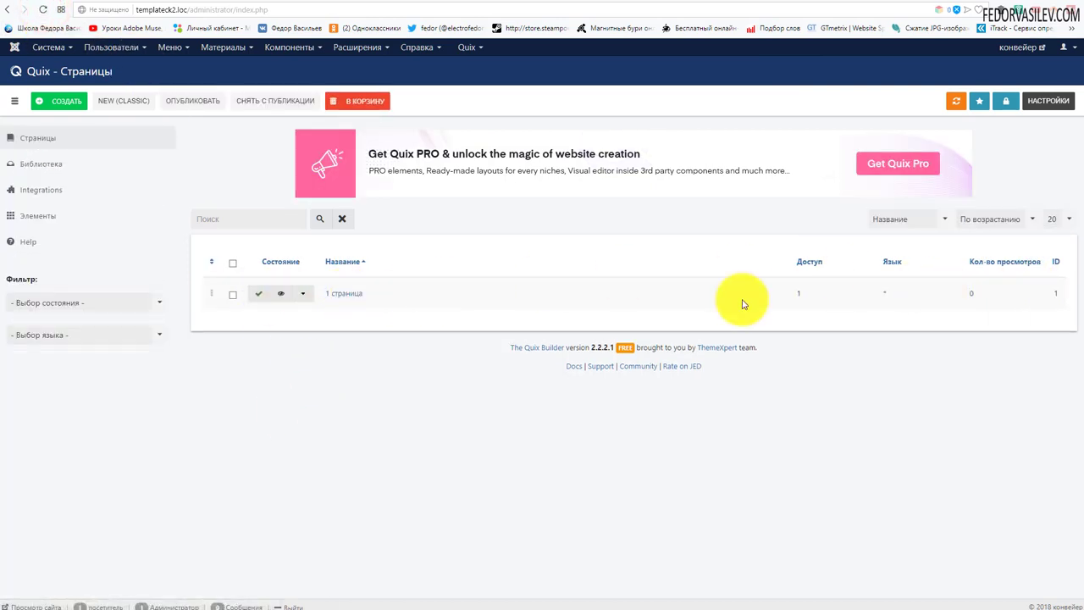
# Preview the "1 страница" page on the site and look through the duplicate and archive actions in its list row
pyautogui.click(282, 296)
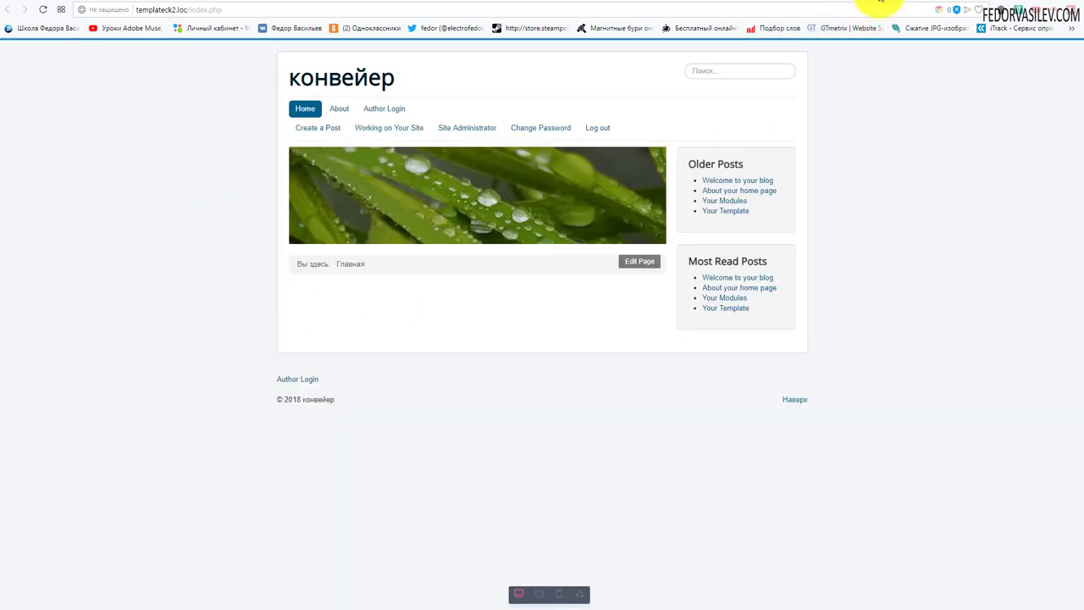
pyautogui.click(881, 4)
pyautogui.click(300, 294)
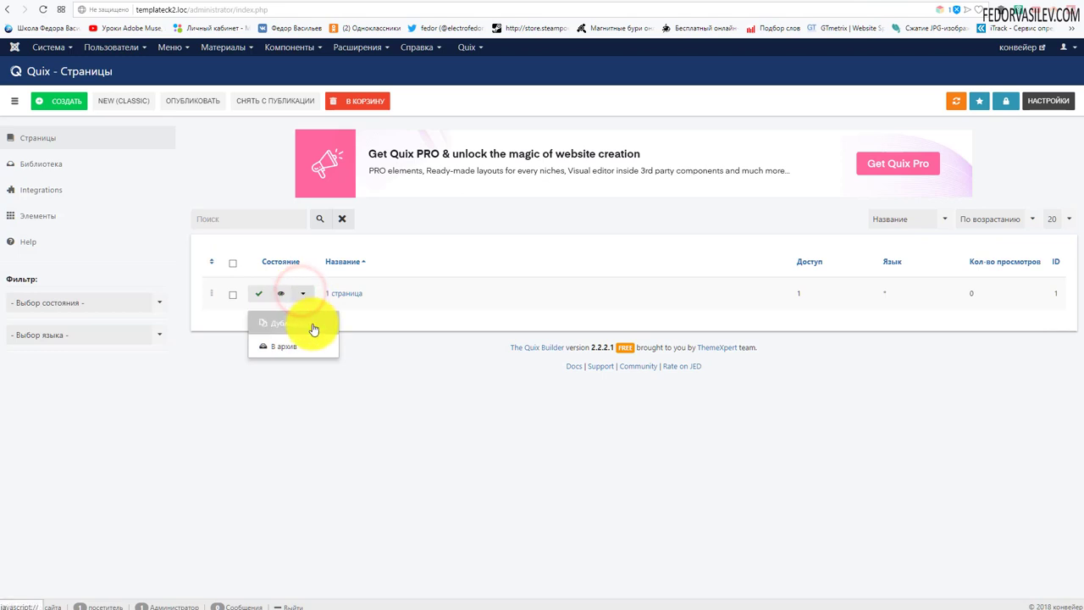
pyautogui.click(302, 292)
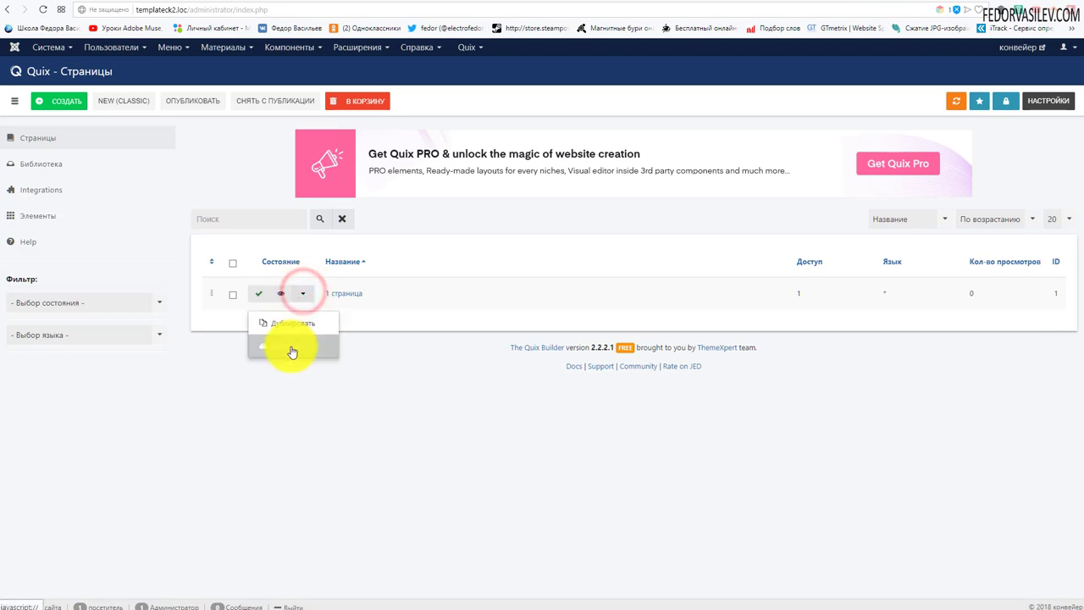
pyautogui.click(391, 404)
pyautogui.click(233, 294)
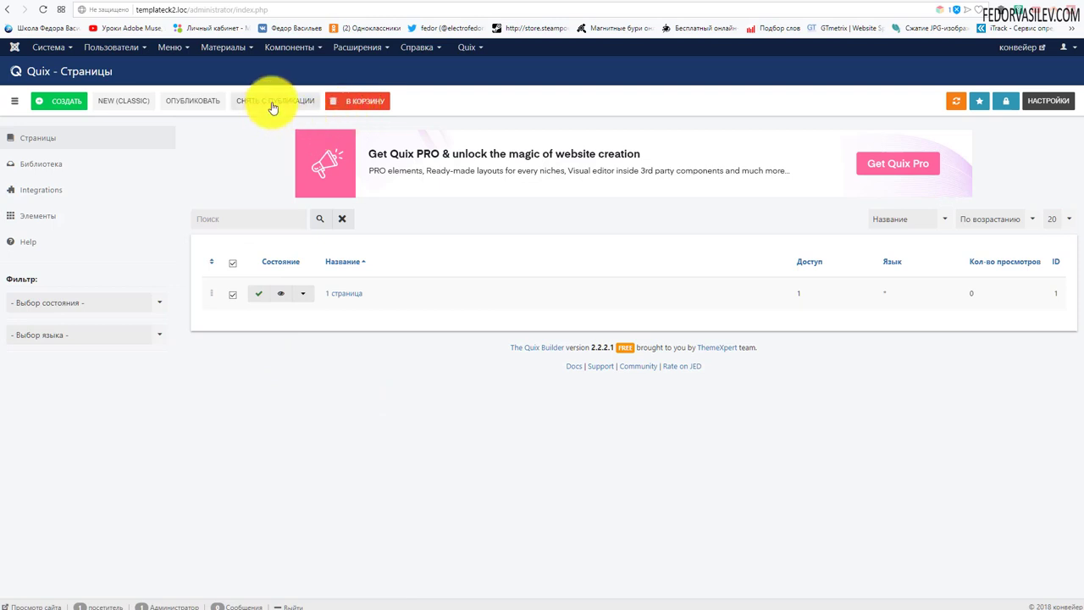
# Open the Home item of the Main Menu and set its menu item type to the Quix single page (Страница)
pyautogui.click(167, 48)
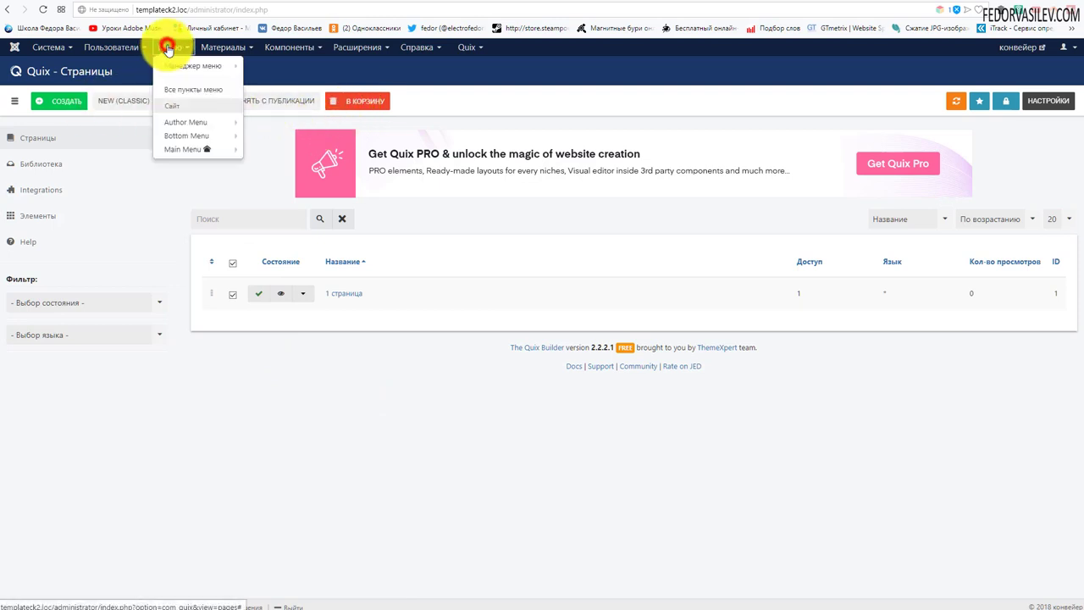
pyautogui.click(182, 148)
pyautogui.click(302, 176)
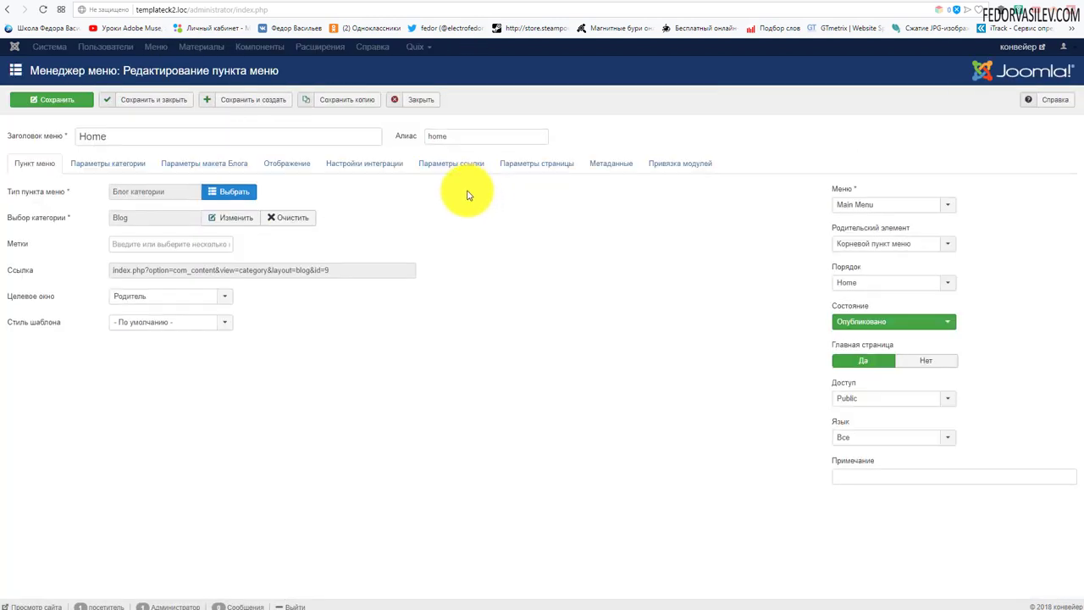
pyautogui.click(236, 193)
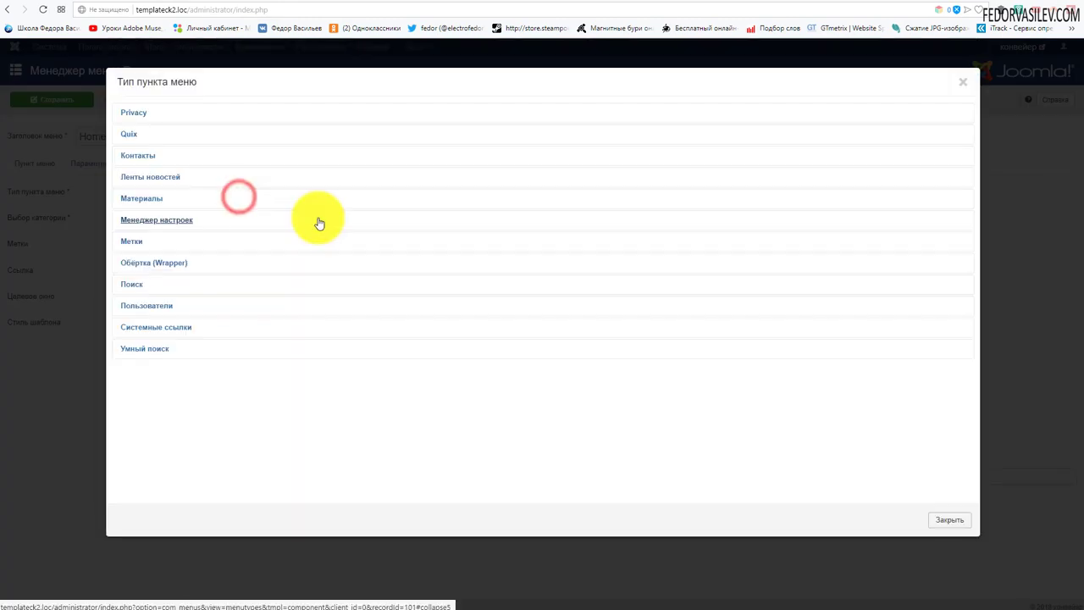
pyautogui.click(129, 135)
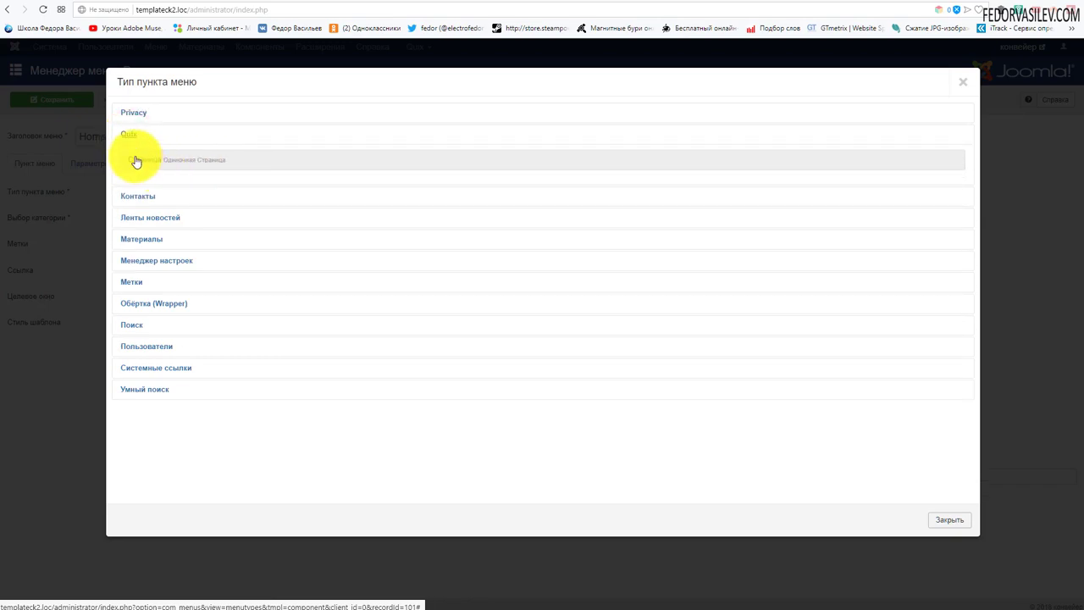
pyautogui.click(135, 161)
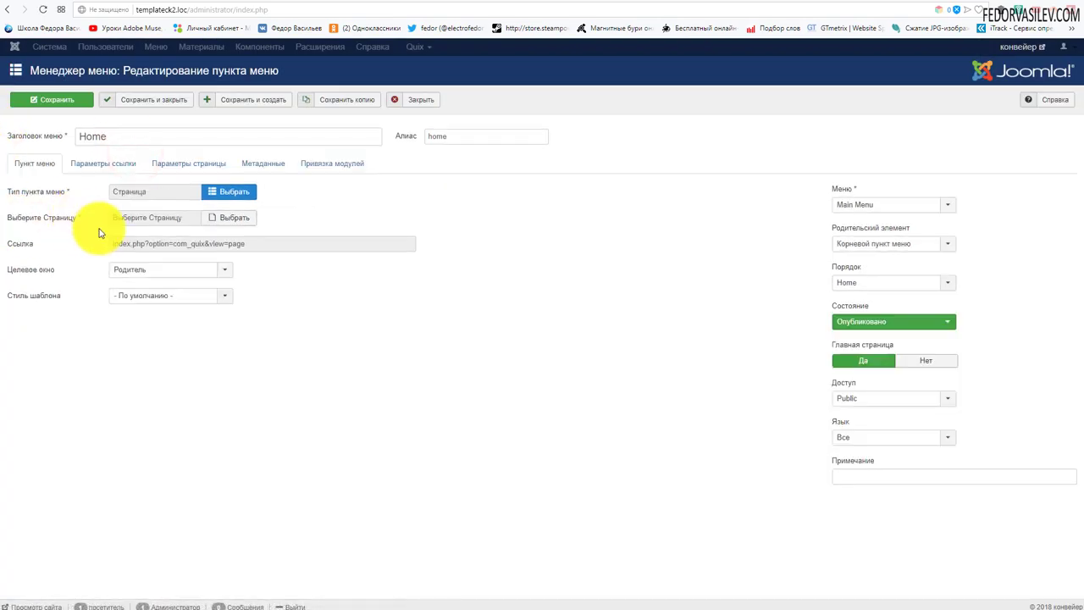
# Assign the "1 страница" page to the Home menu item, and save and close the item
pyautogui.click(229, 220)
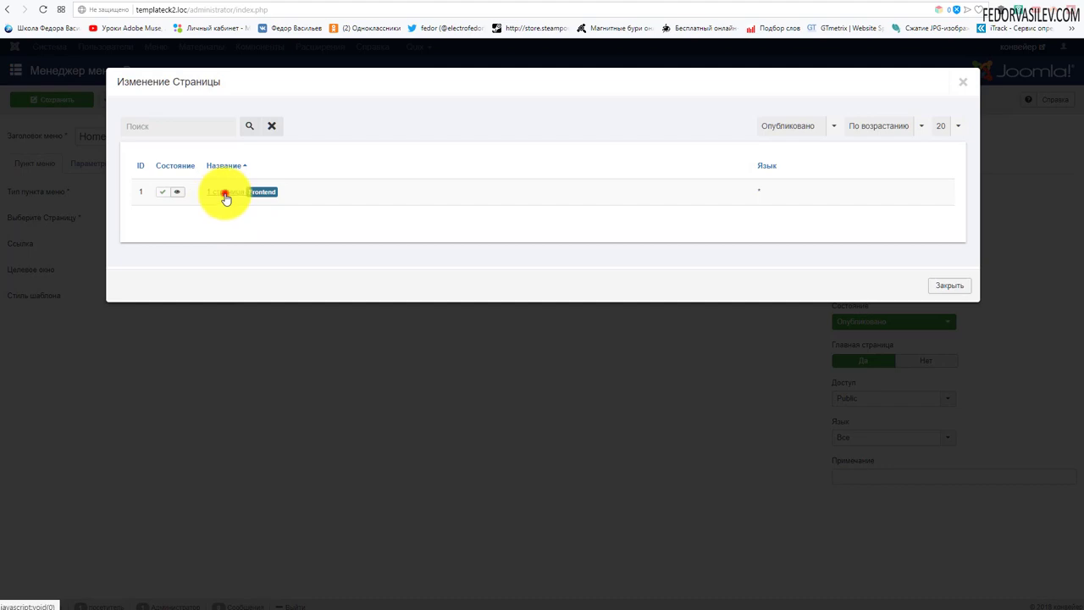
pyautogui.click(225, 196)
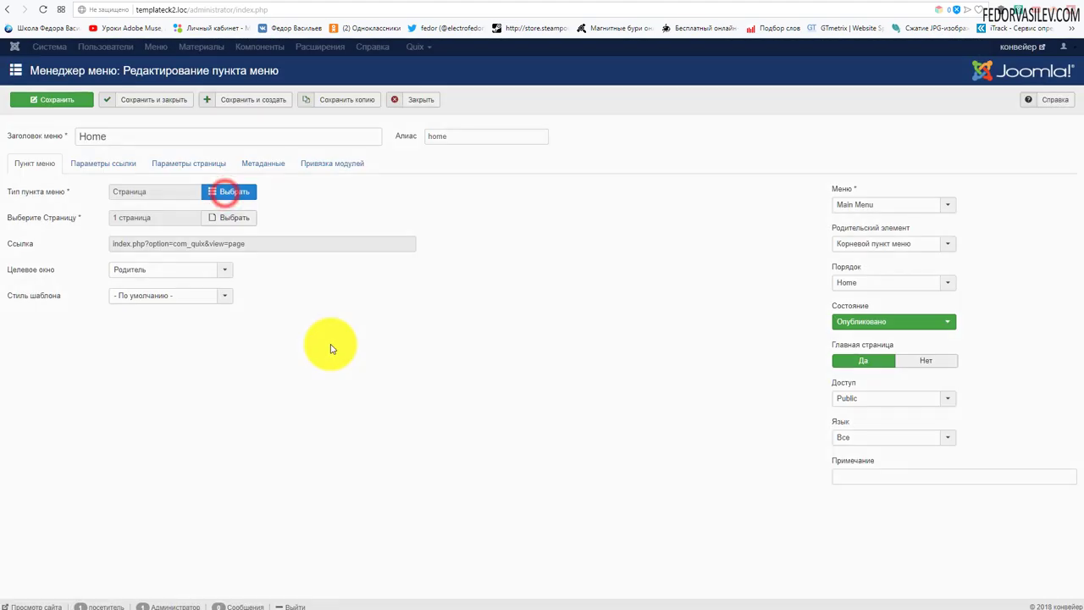
pyautogui.click(159, 100)
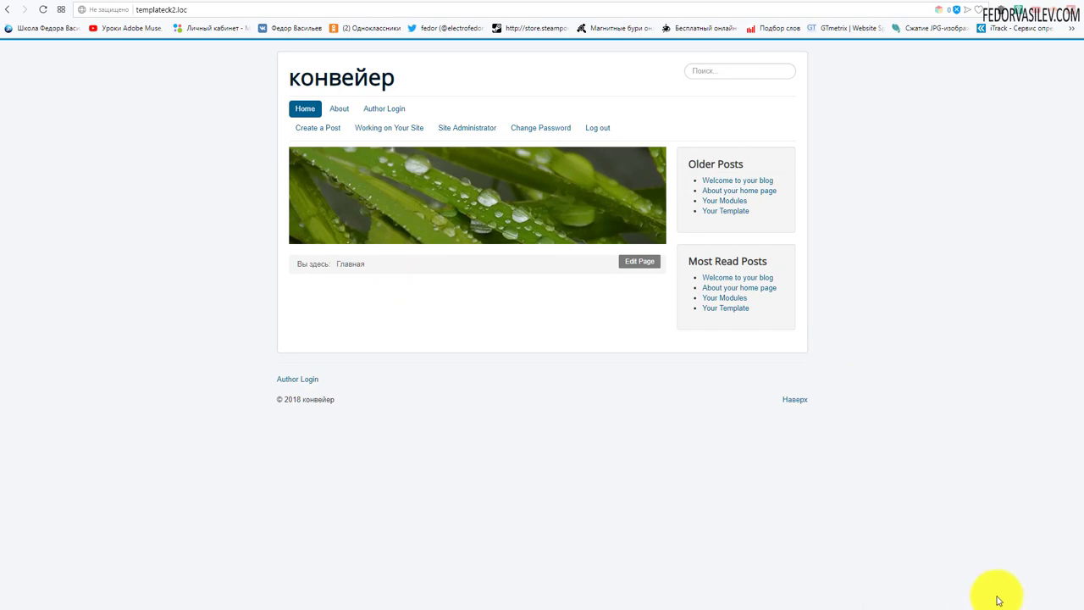
# Return to the Joomla administration and open "1 страница" from the Quix page list in the page builder
pyautogui.hotkey('ctrl', 'Tab')
pyautogui.click(471, 47)
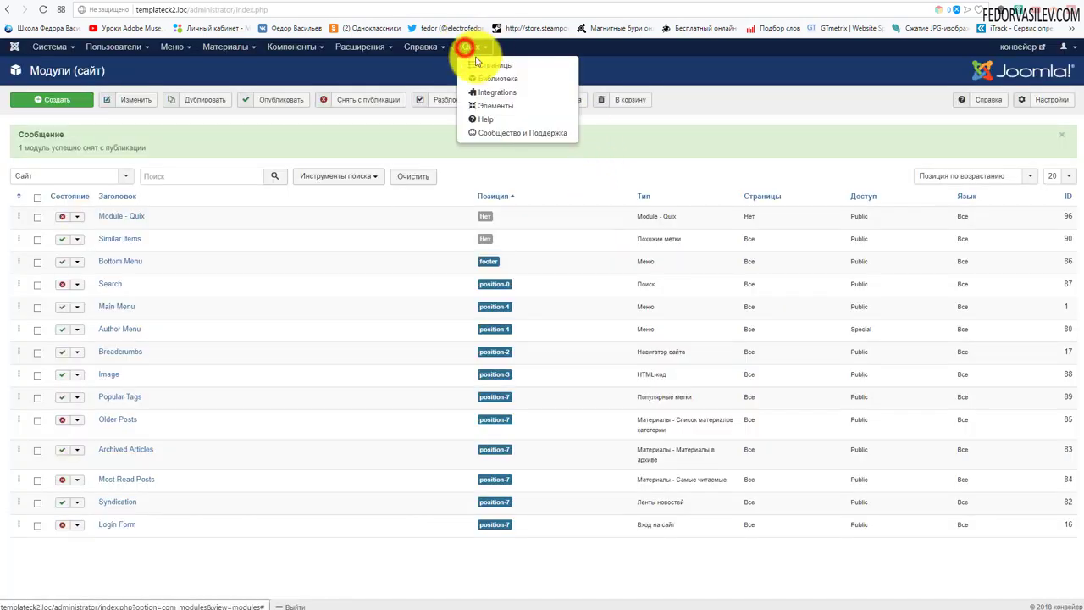
pyautogui.click(524, 66)
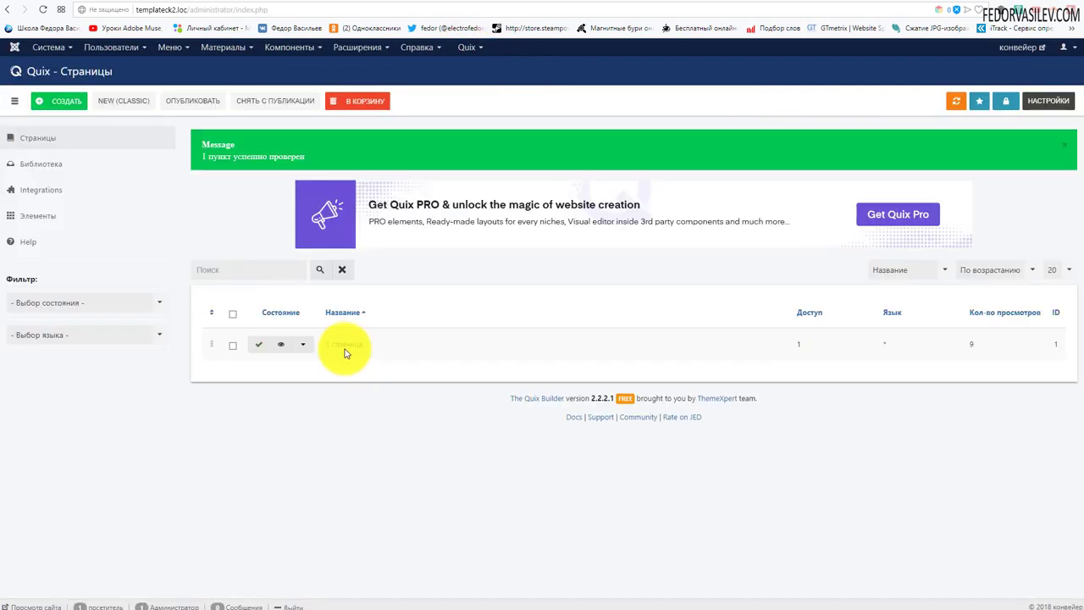
pyautogui.click(346, 346)
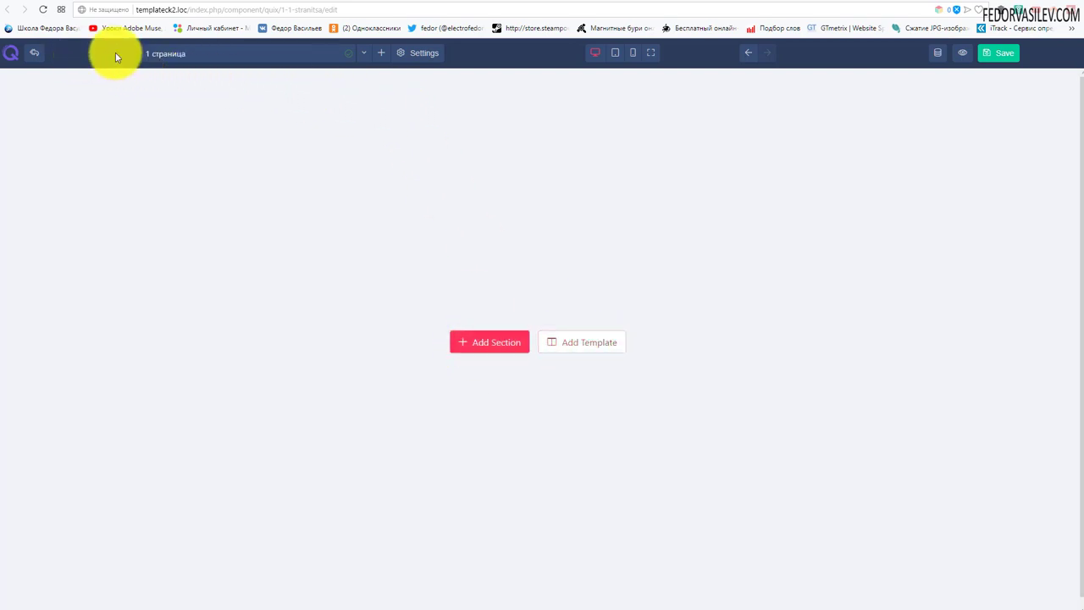
# Look through the page's settings options in the builder and check whether the page is linked to a menu
pyautogui.click(362, 54)
pyautogui.click(402, 58)
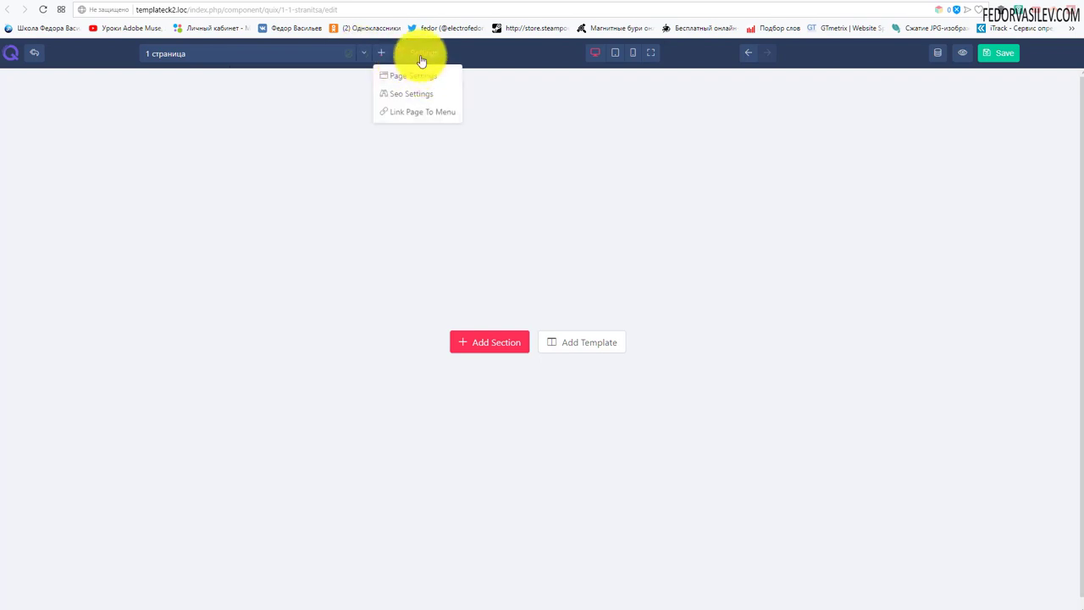
pyautogui.click(420, 58)
pyautogui.click(421, 57)
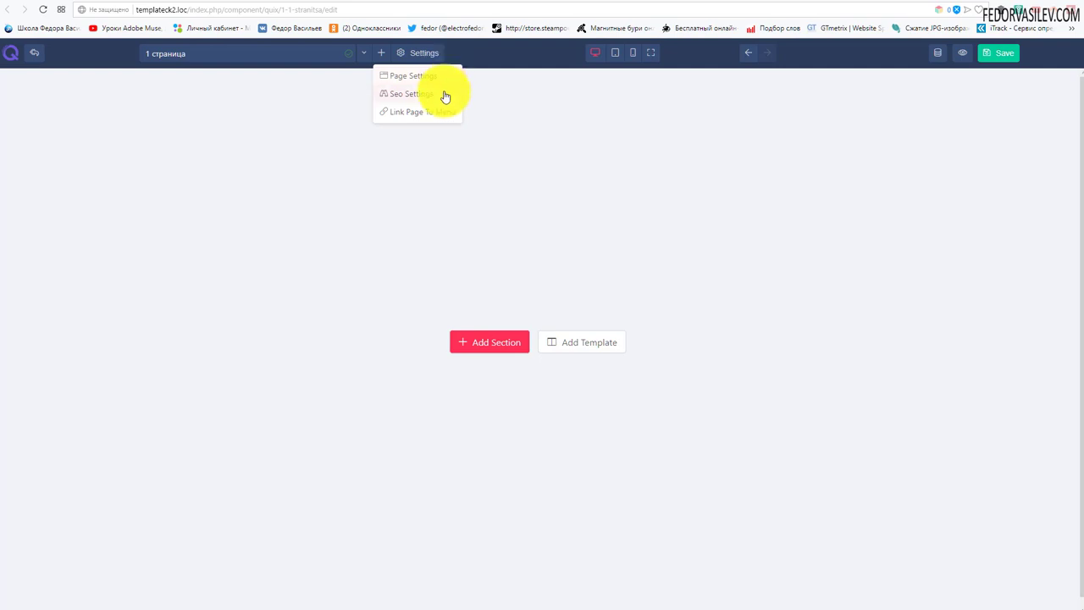
pyautogui.click(407, 113)
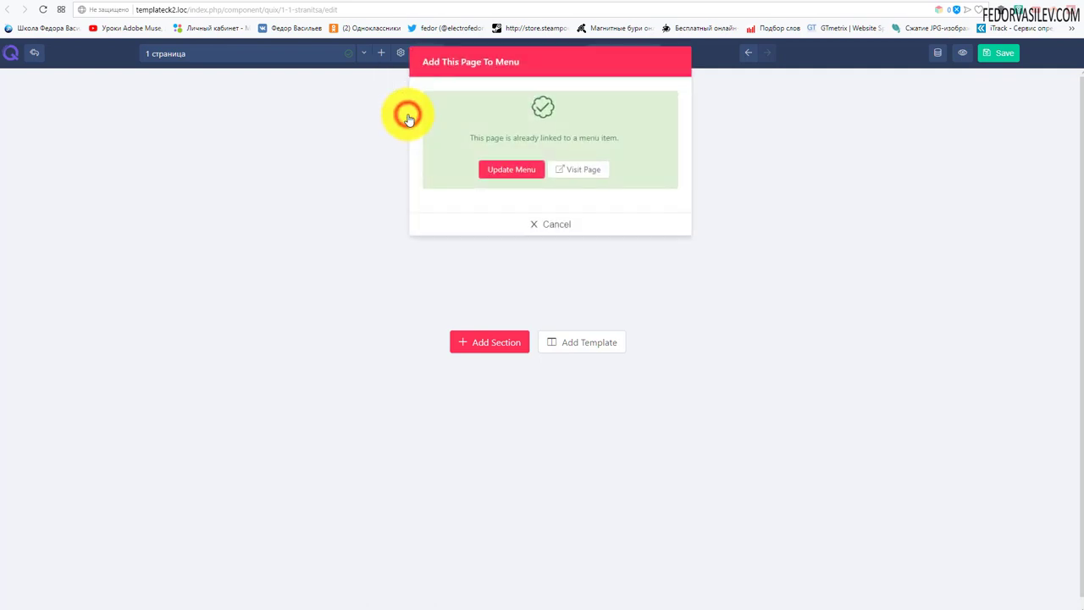
pyautogui.moveTo(406, 113); pyautogui.dragTo(566, 117)
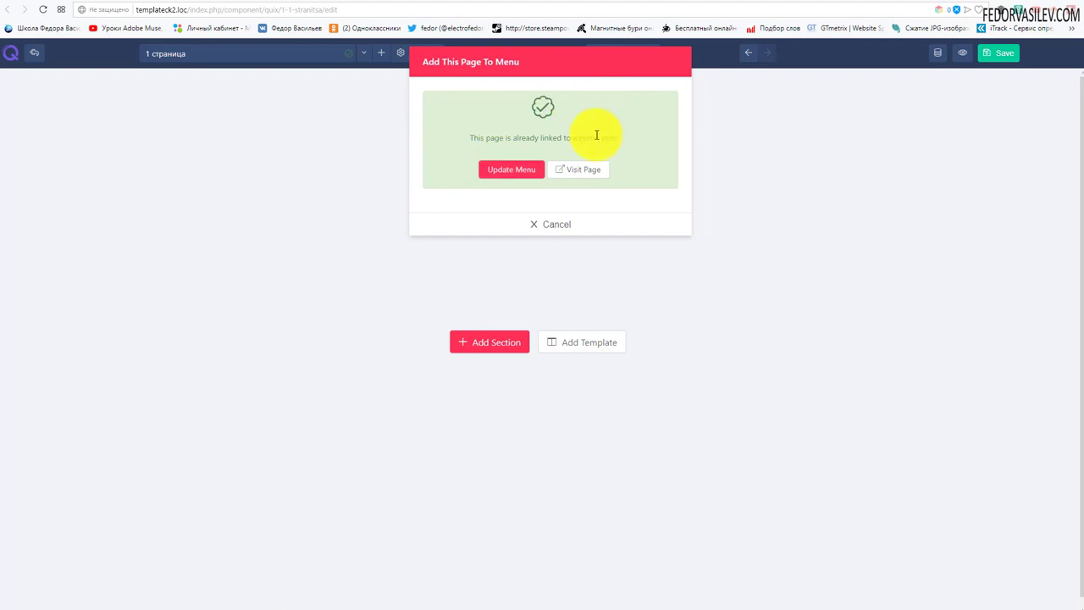
# Close the menu link dialog, open the page settings, and examine the Status and Access choices in the general options
pyautogui.click(532, 228)
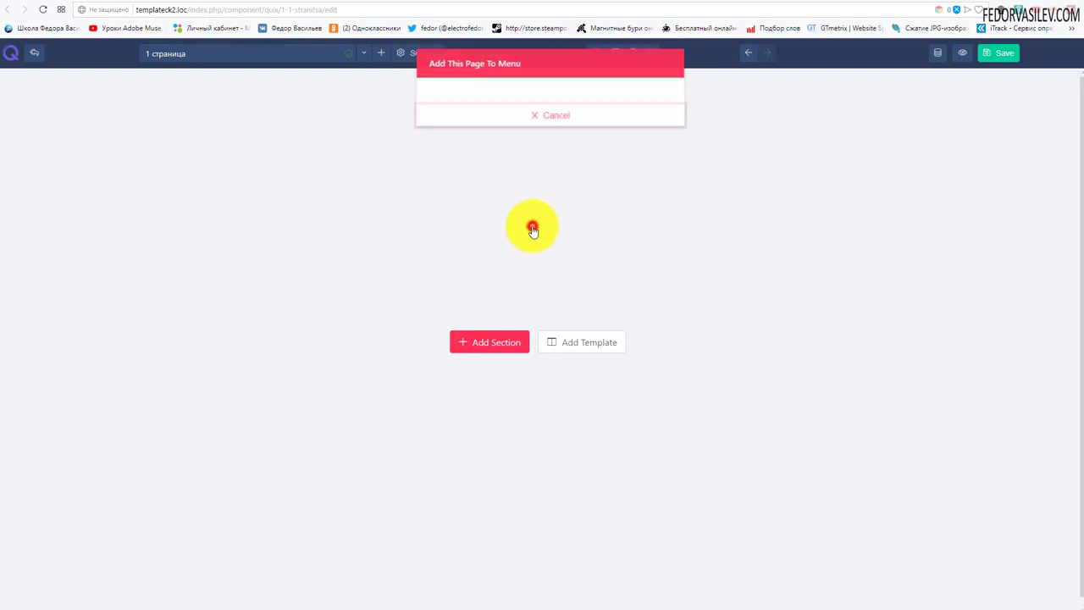
pyautogui.click(427, 53)
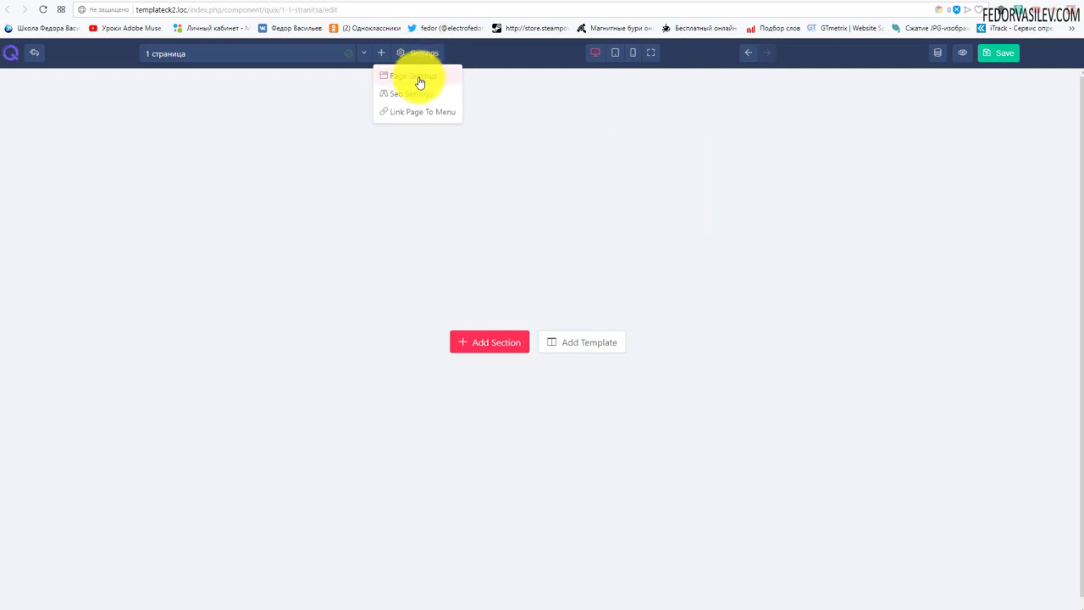
pyautogui.click(417, 78)
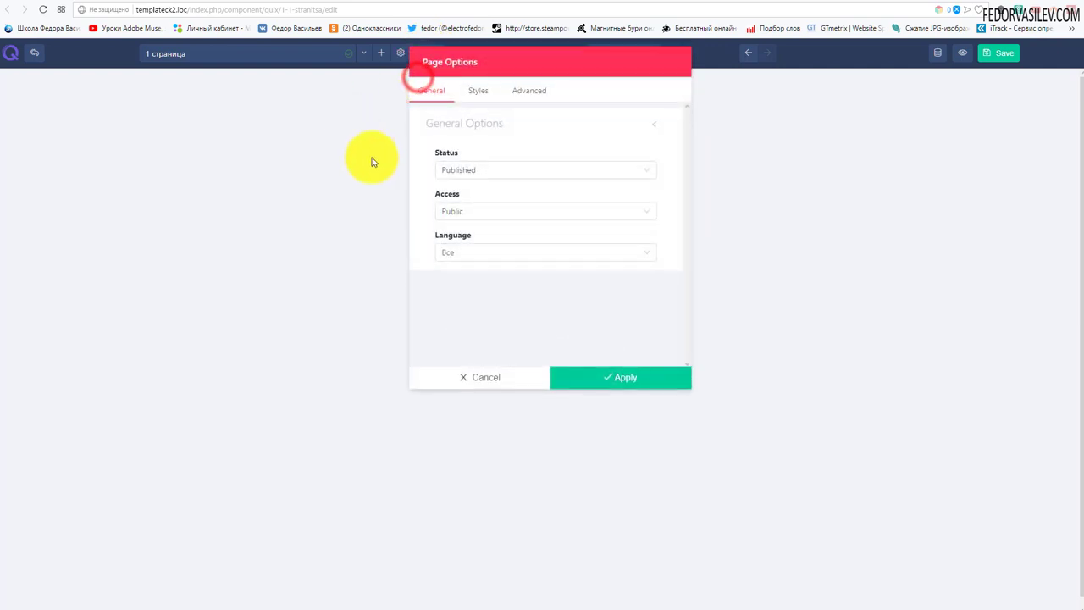
pyautogui.click(499, 173)
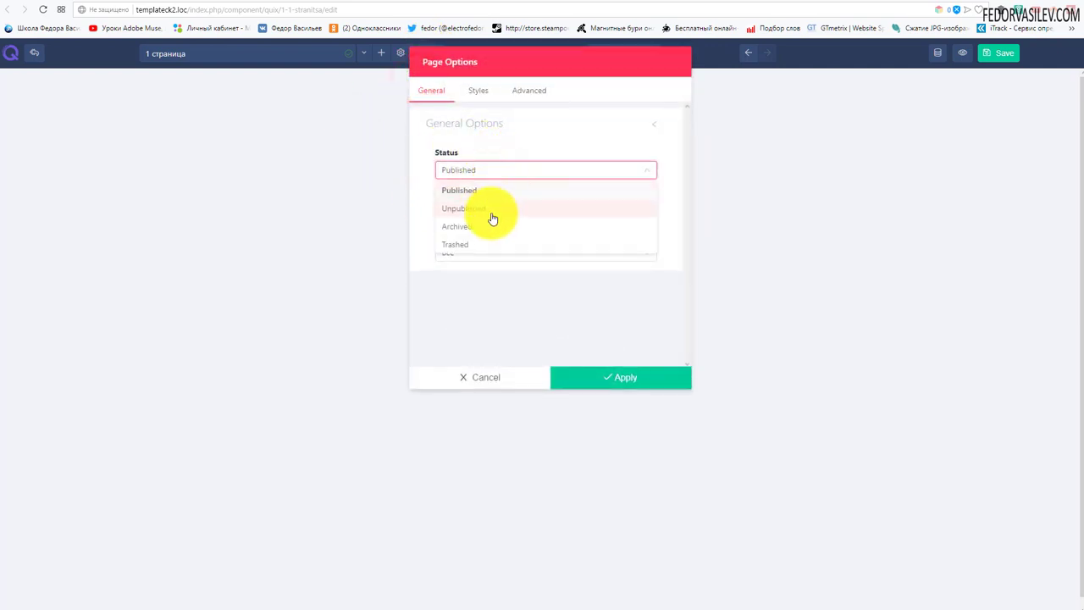
pyautogui.click(537, 137)
pyautogui.click(491, 129)
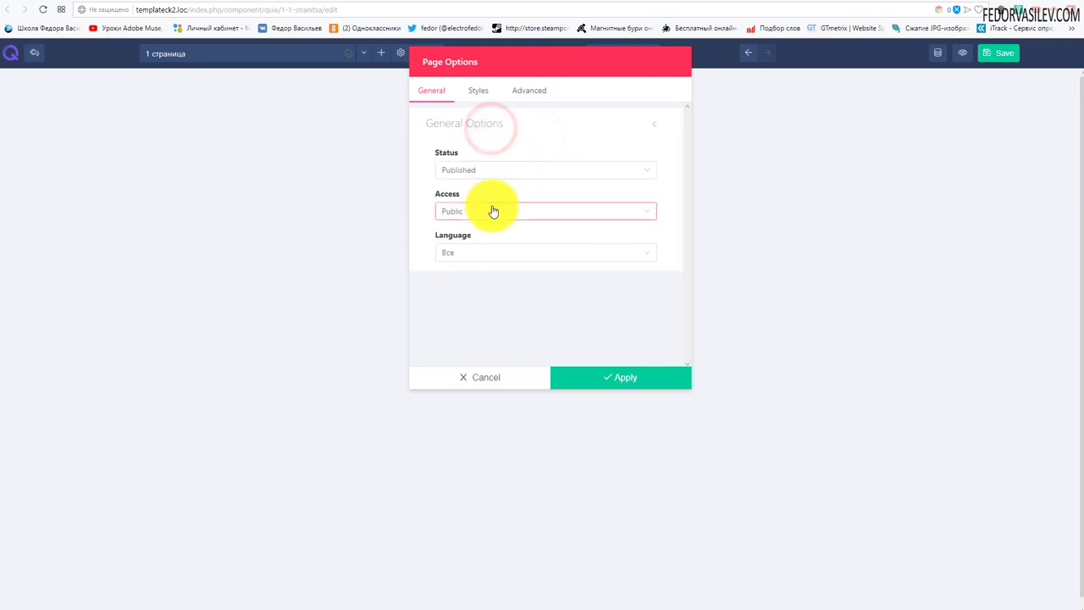
pyautogui.click(484, 211)
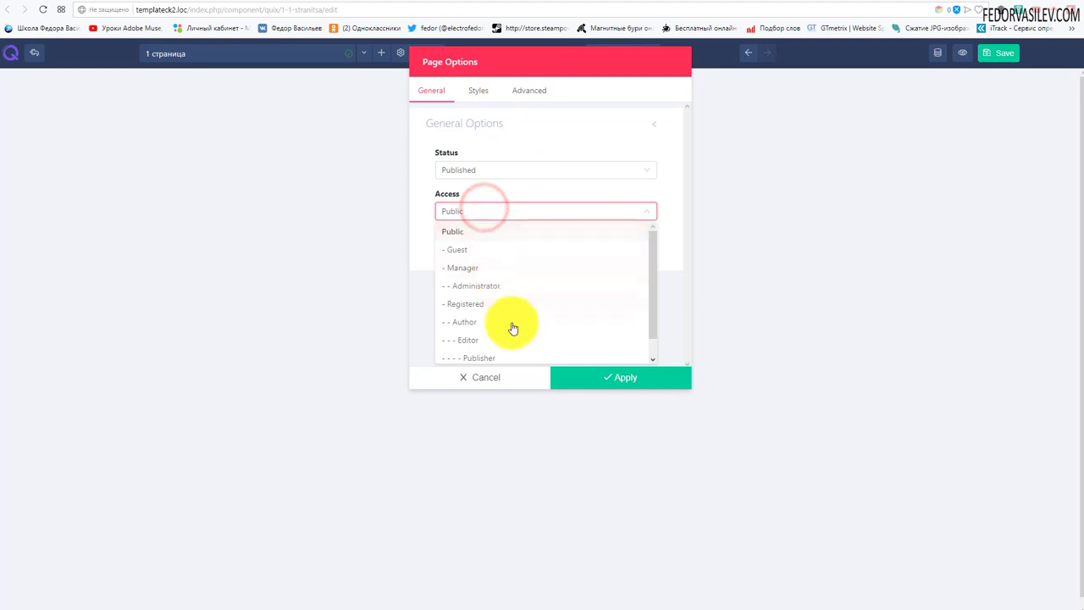
pyautogui.click(436, 190)
# Set the page language to Russian (Russia) and apply the page options
pyautogui.click(460, 256)
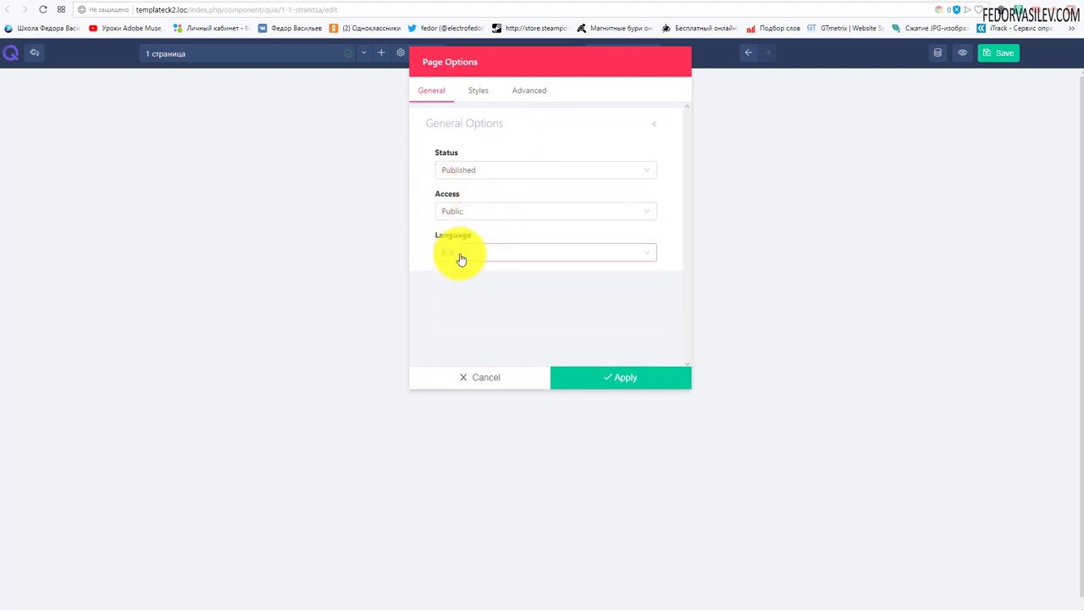
pyautogui.click(457, 308)
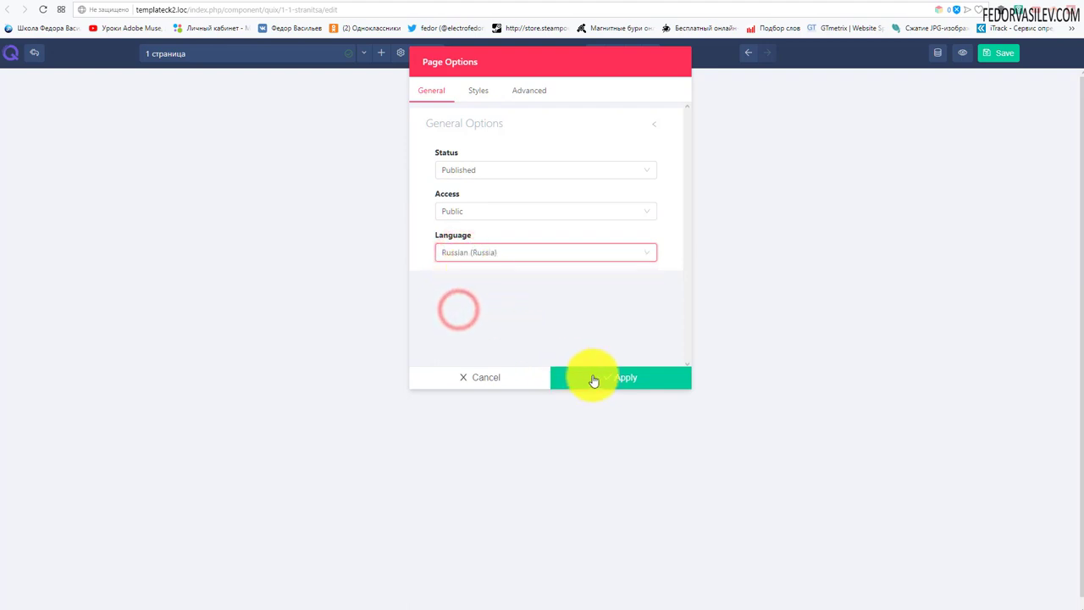
pyautogui.click(603, 381)
# Reopen the page settings, expand Heading Style in the styles, and examine its title and the available selectors
pyautogui.click(421, 55)
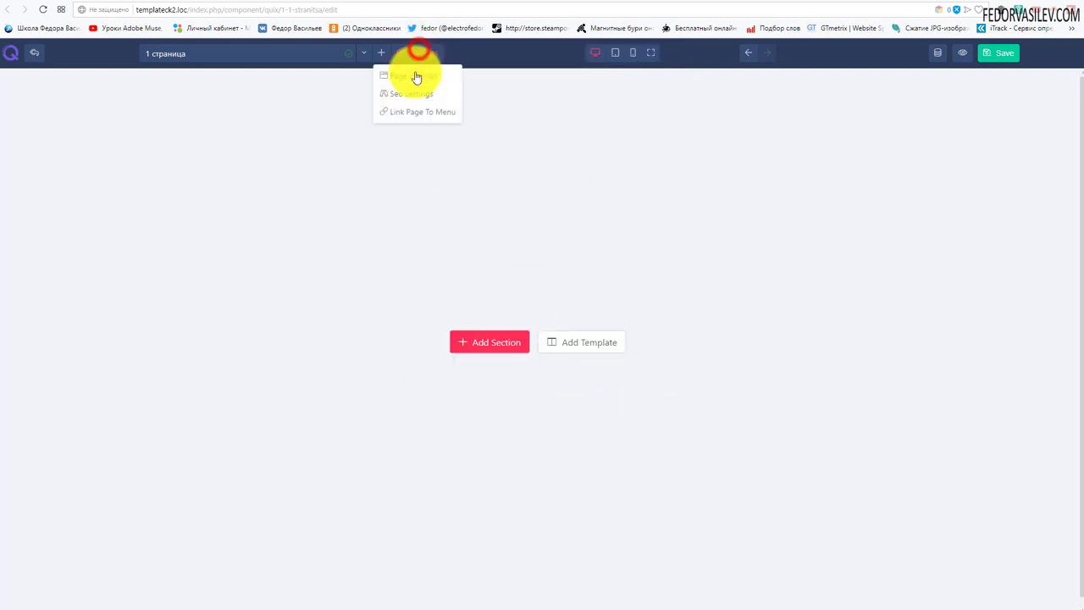
pyautogui.click(414, 74)
pyautogui.click(471, 94)
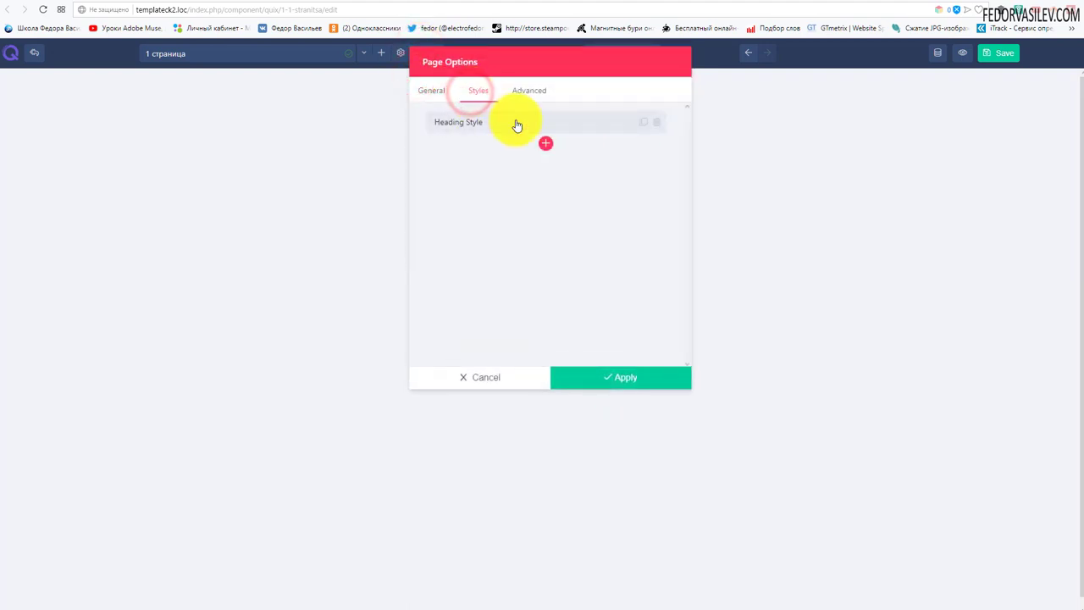
pyautogui.click(474, 121)
pyautogui.moveTo(491, 166); pyautogui.dragTo(443, 165)
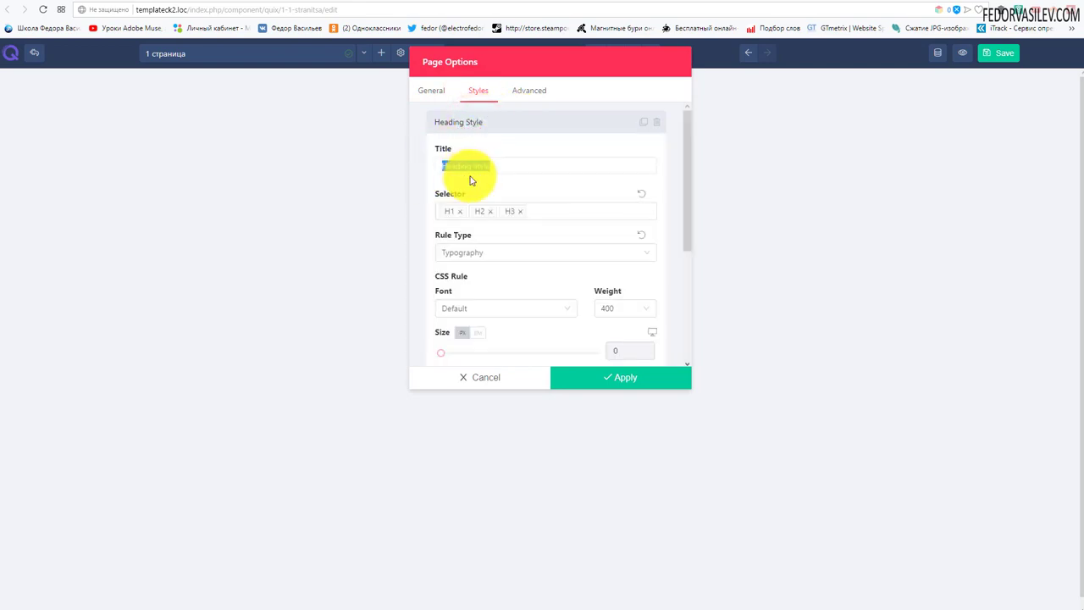
pyautogui.moveTo(508, 164); pyautogui.dragTo(421, 169)
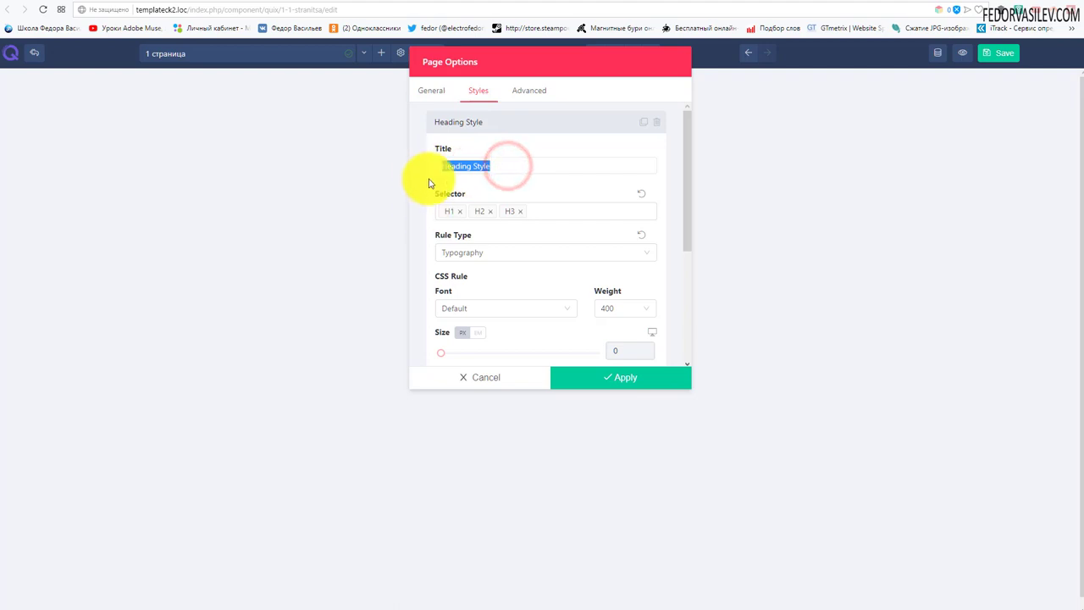
pyautogui.click(518, 209)
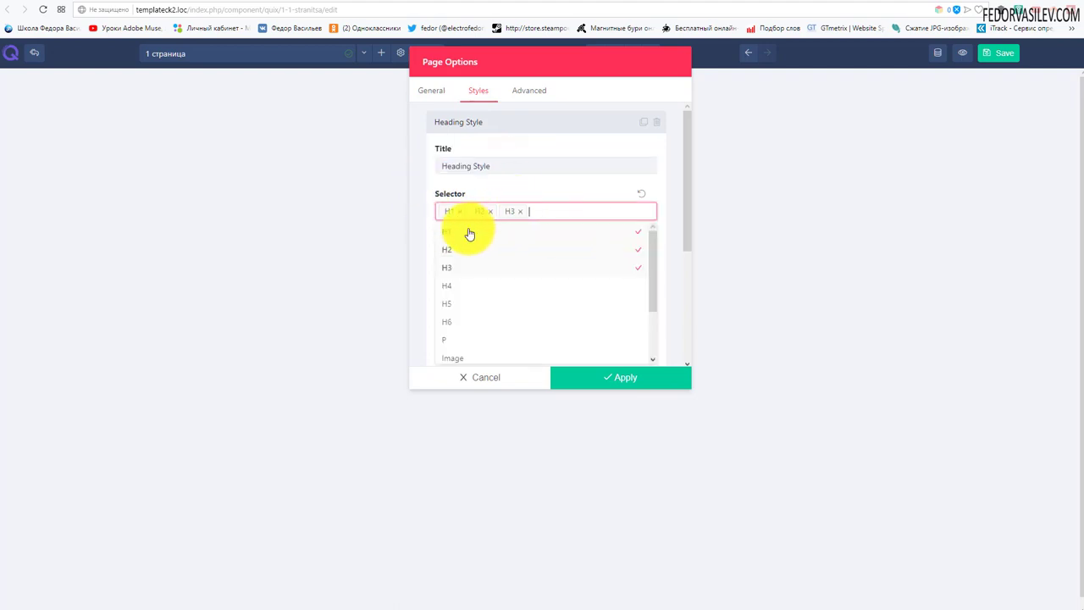
pyautogui.click(539, 212)
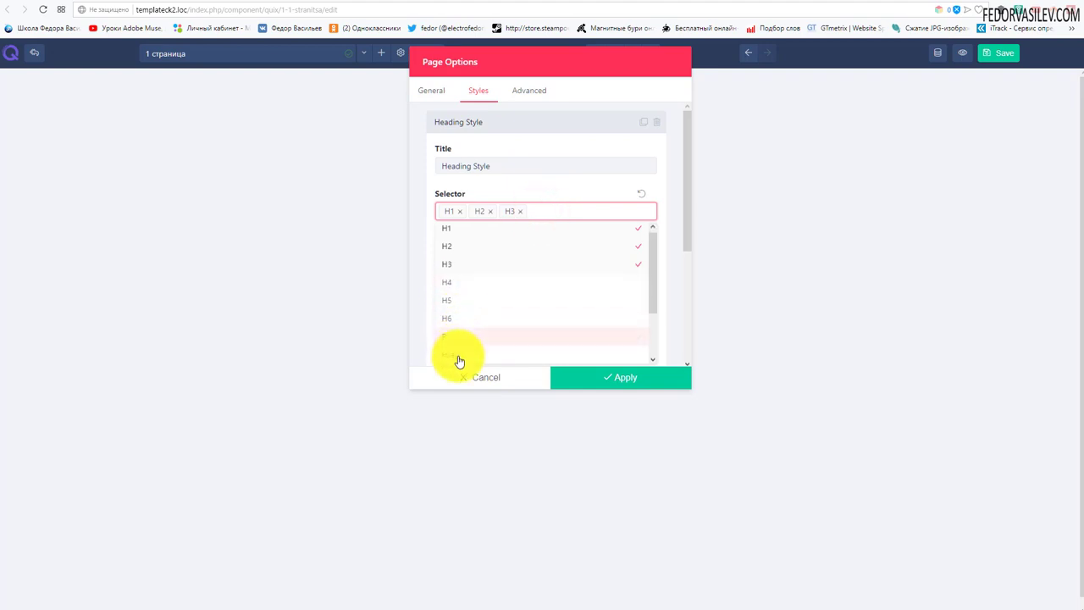
pyautogui.click(551, 196)
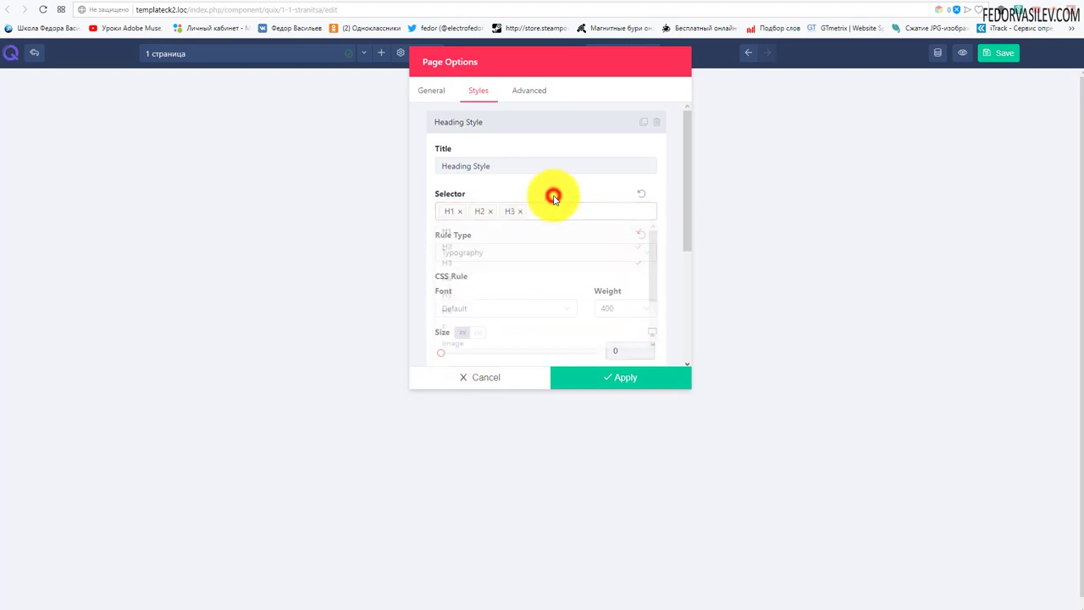
# Try the Custom CSS rule type for Heading Style and return the rule type to Typography
pyautogui.click(503, 252)
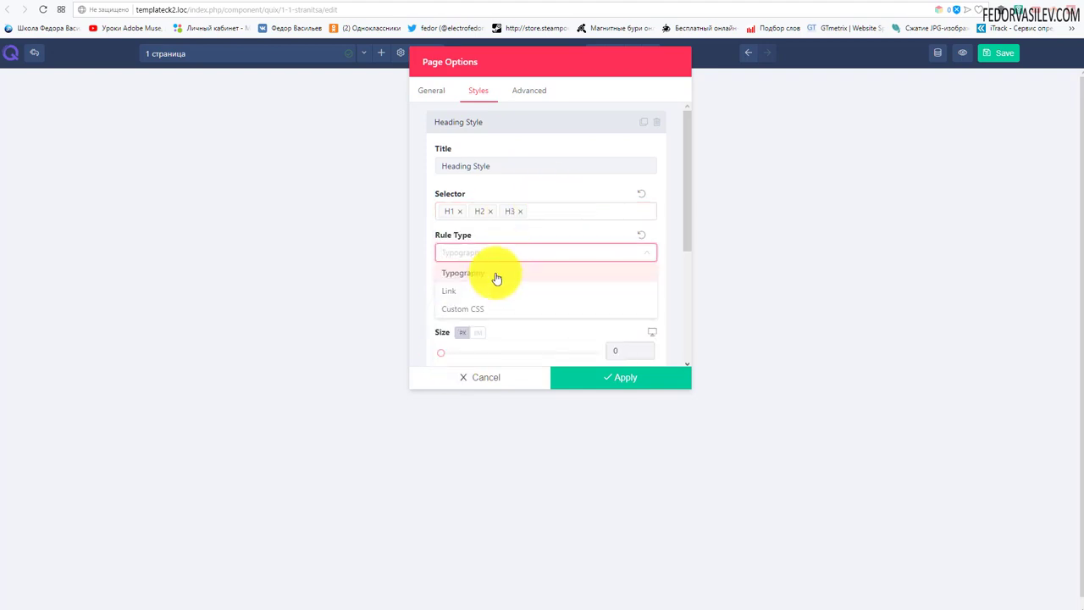
pyautogui.click(486, 309)
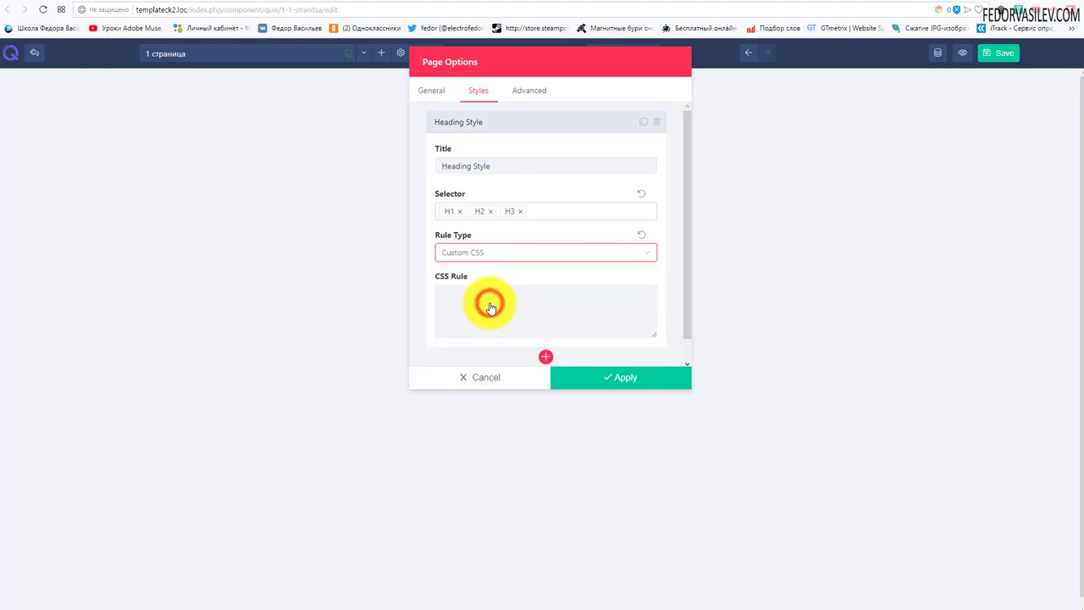
pyautogui.click(497, 252)
pyautogui.click(491, 275)
# Examine the Typography rule's settings for Heading Style, including font, weight, size, transform, style, line height and letter spacing
pyautogui.scroll(-3, 500, 280)
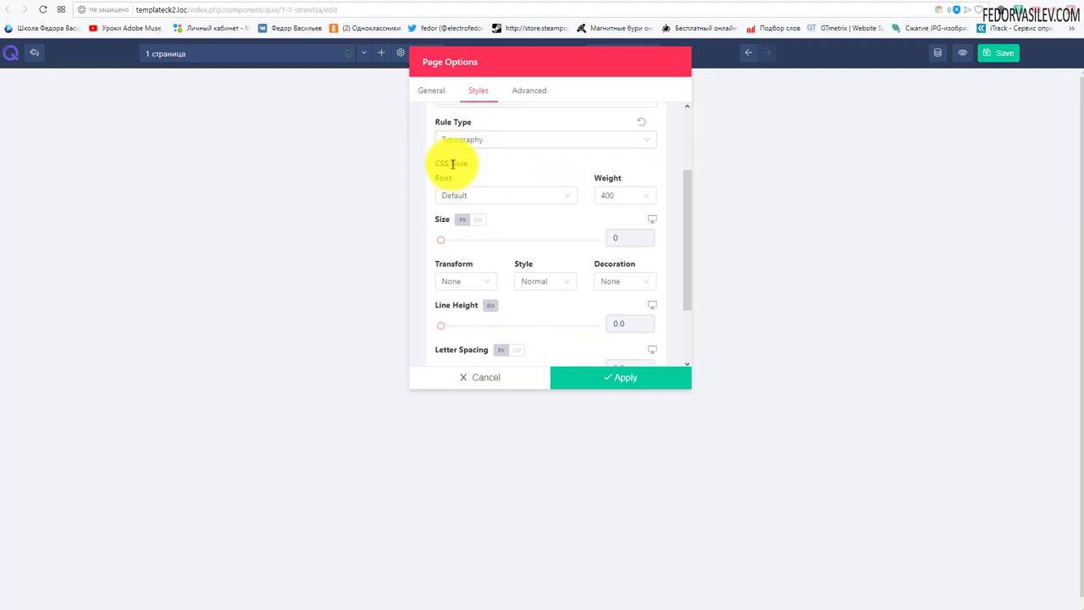
pyautogui.click(471, 204)
pyautogui.click(499, 174)
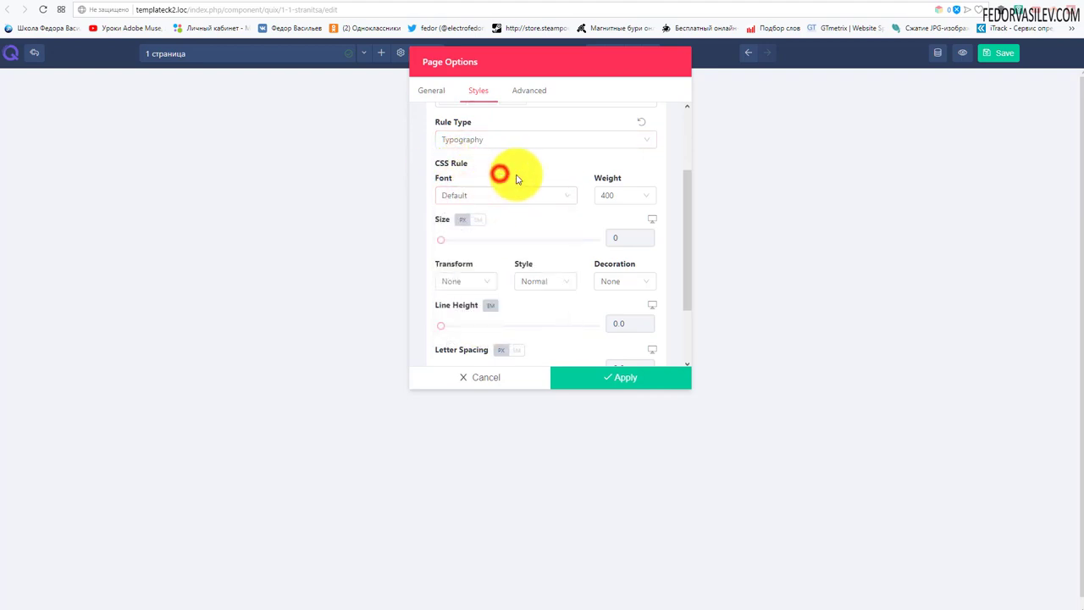
pyautogui.click(609, 199)
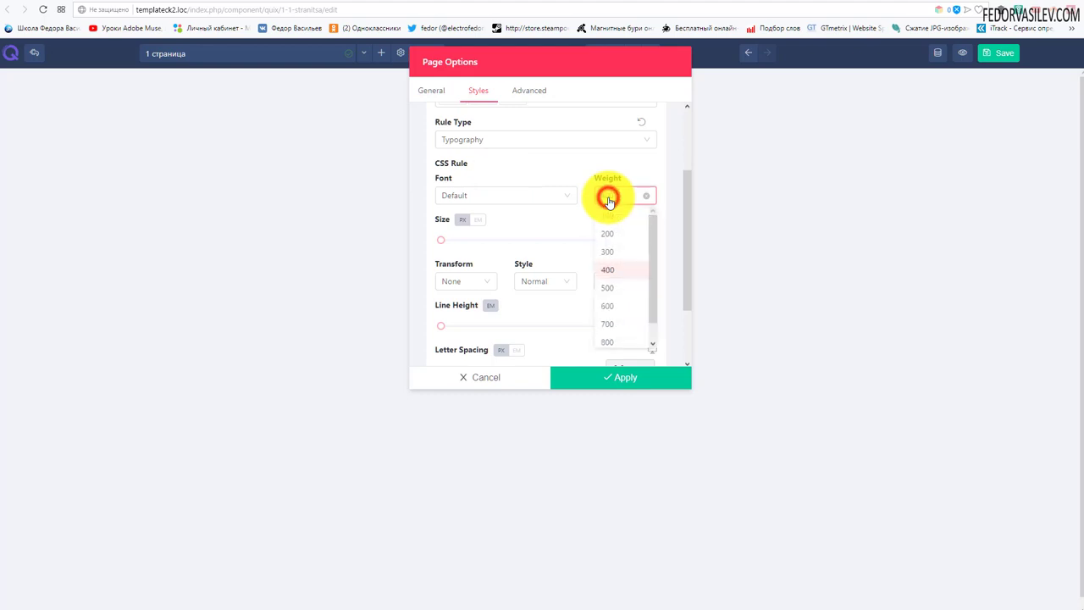
pyautogui.click(532, 167)
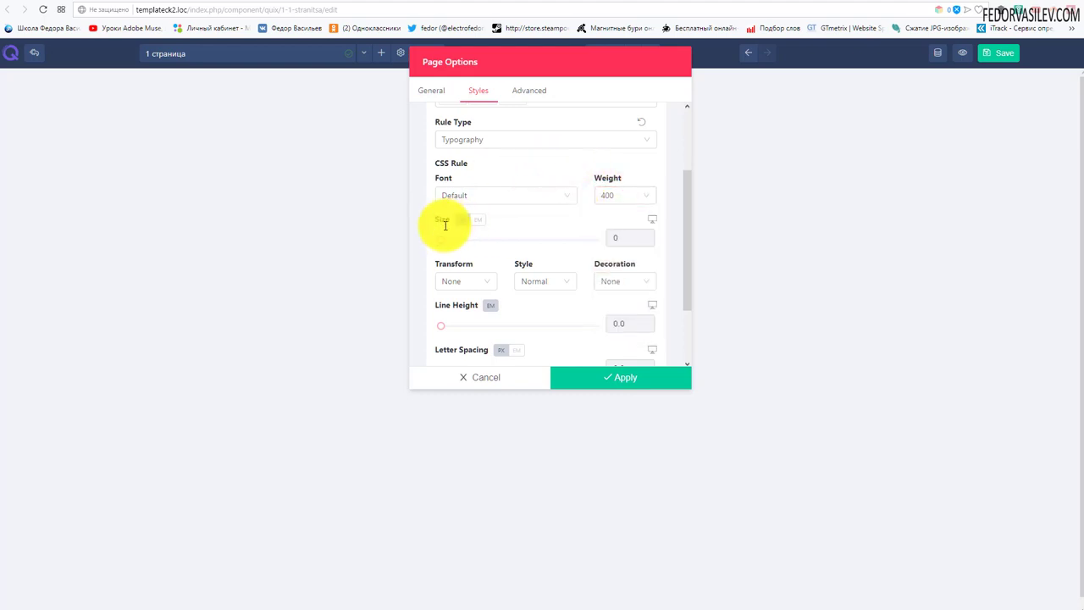
pyautogui.click(456, 285)
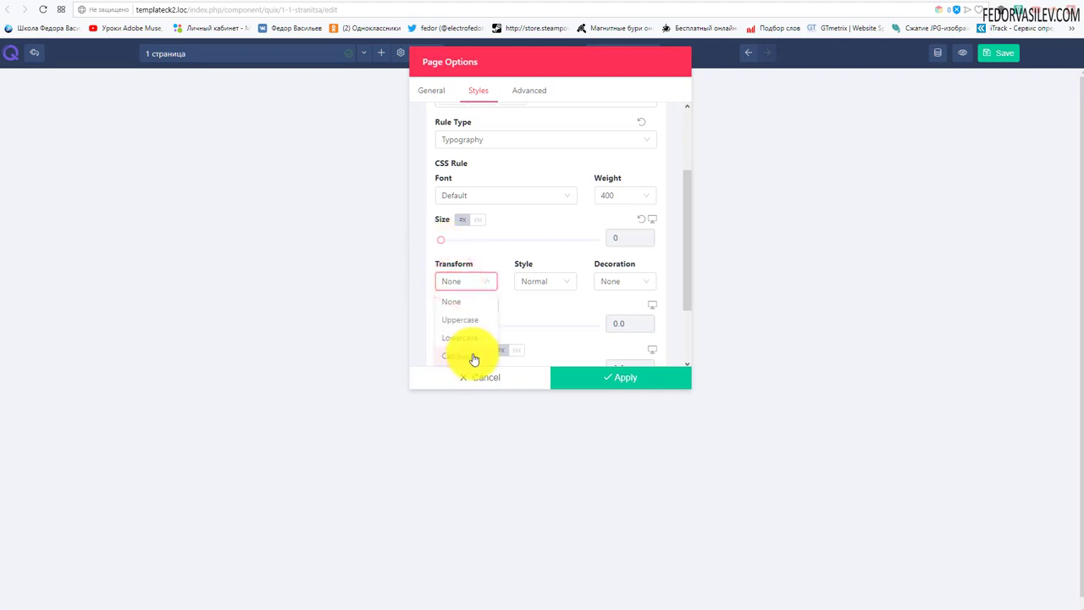
pyautogui.click(489, 249)
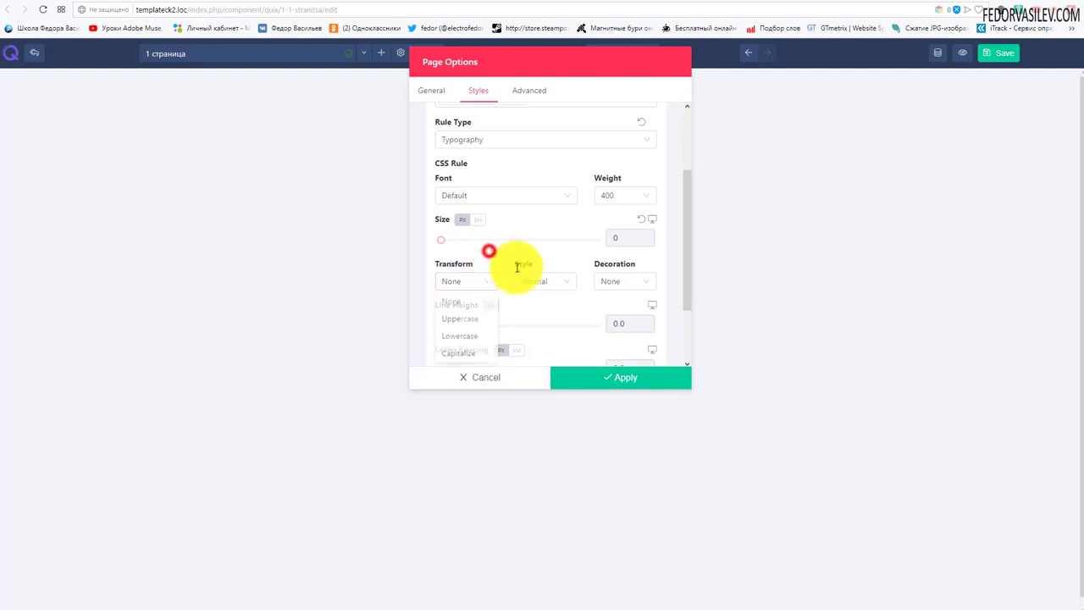
pyautogui.click(544, 280)
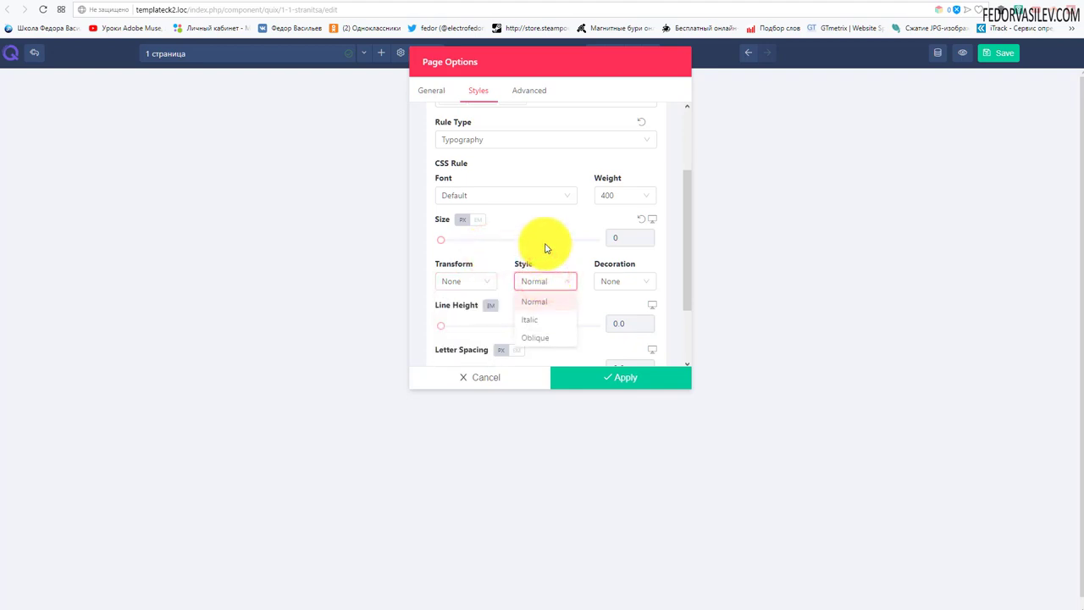
pyautogui.scroll(-3, 623, 271)
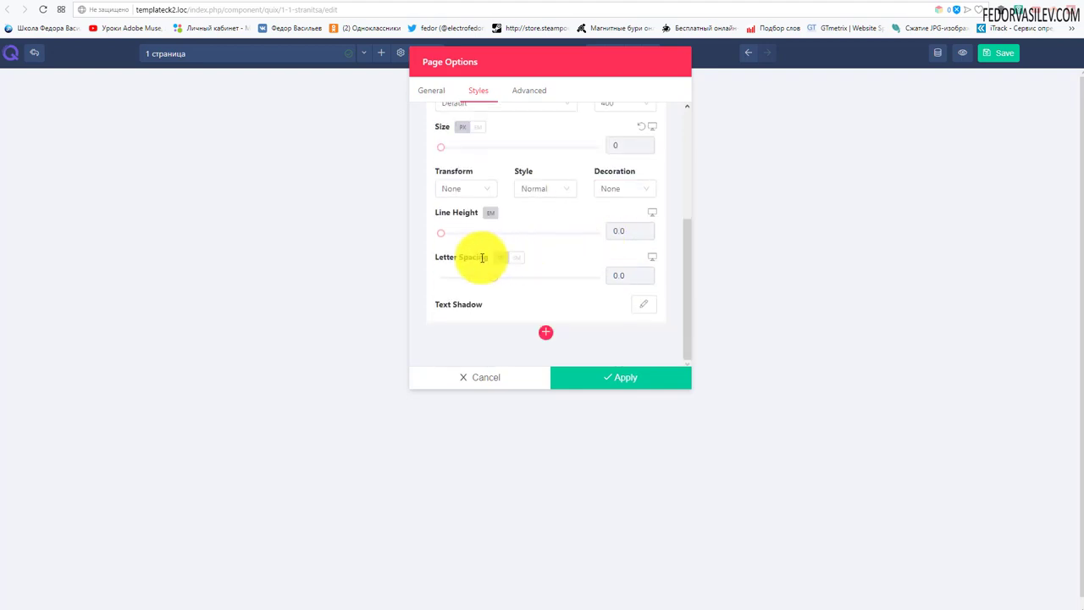
pyautogui.scroll(4, 550, 293)
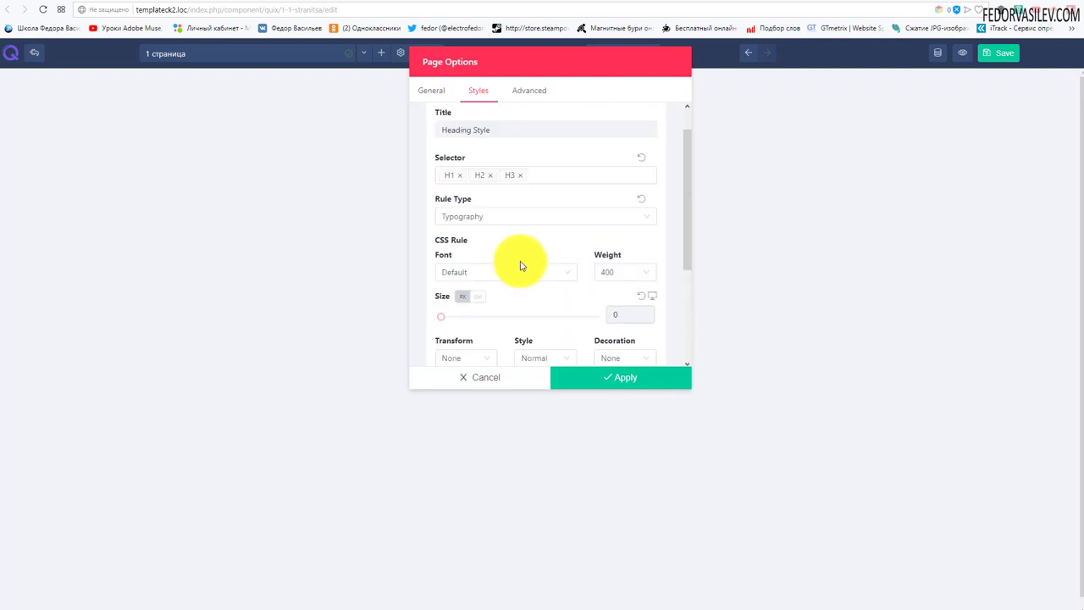
# Switch the Heading Style rule type to Link and look through its settings for the Normal state, including the font list
pyautogui.click(478, 218)
pyautogui.click(476, 256)
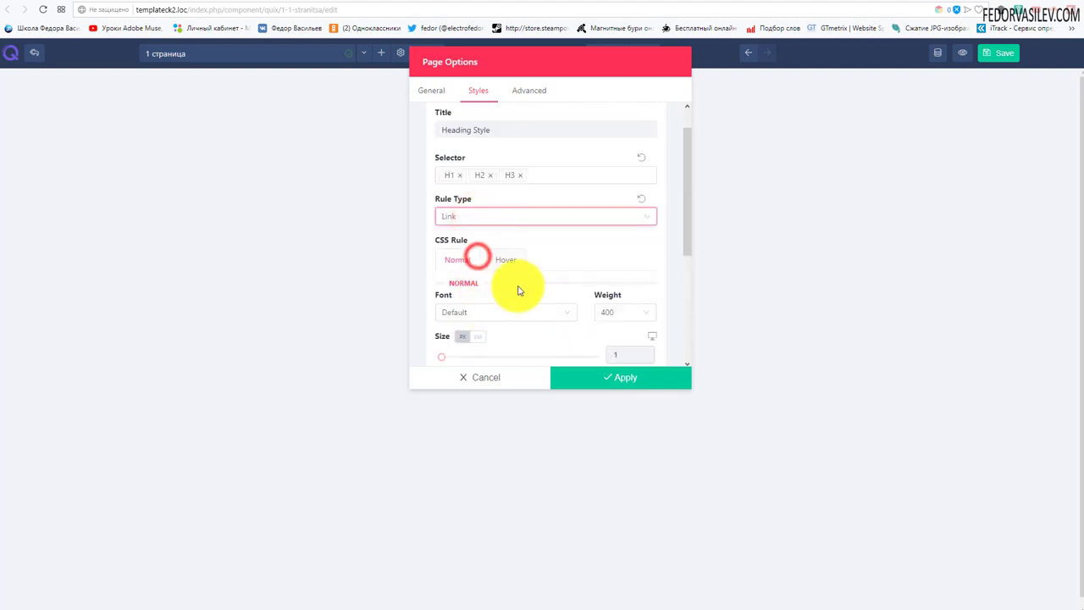
pyautogui.scroll(-3, 487, 258)
pyautogui.scroll(-1, 487, 258)
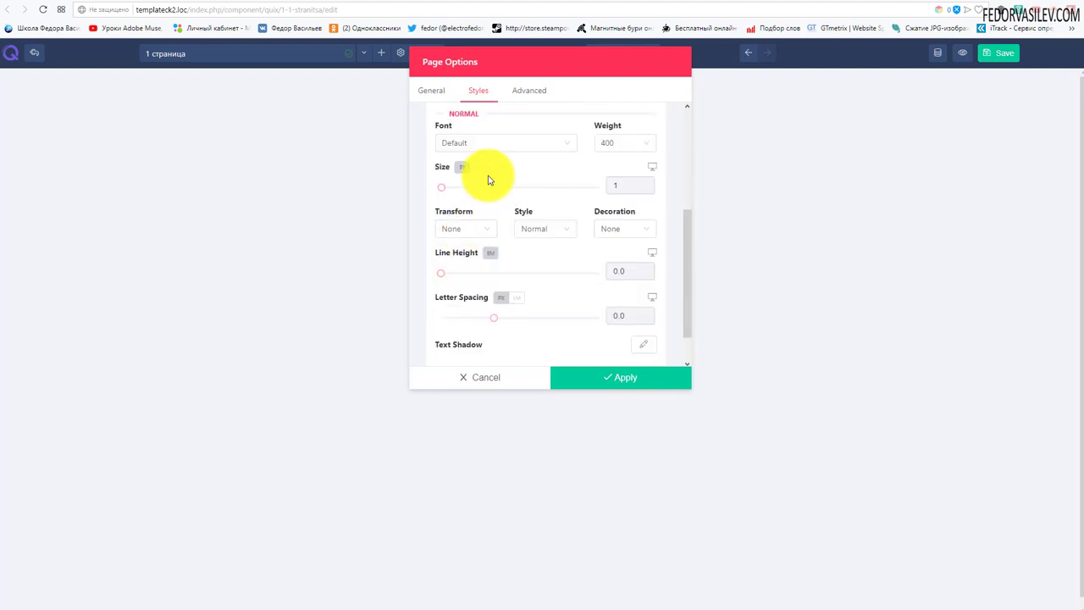
pyautogui.scroll(2, 449, 212)
pyautogui.click(457, 216)
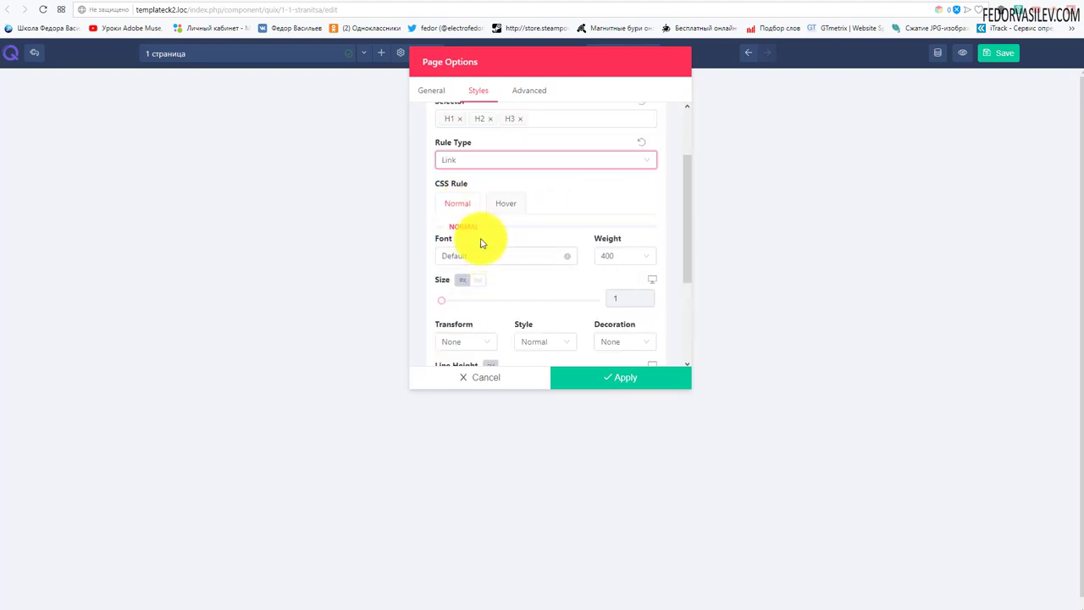
pyautogui.click(482, 258)
pyautogui.click(560, 211)
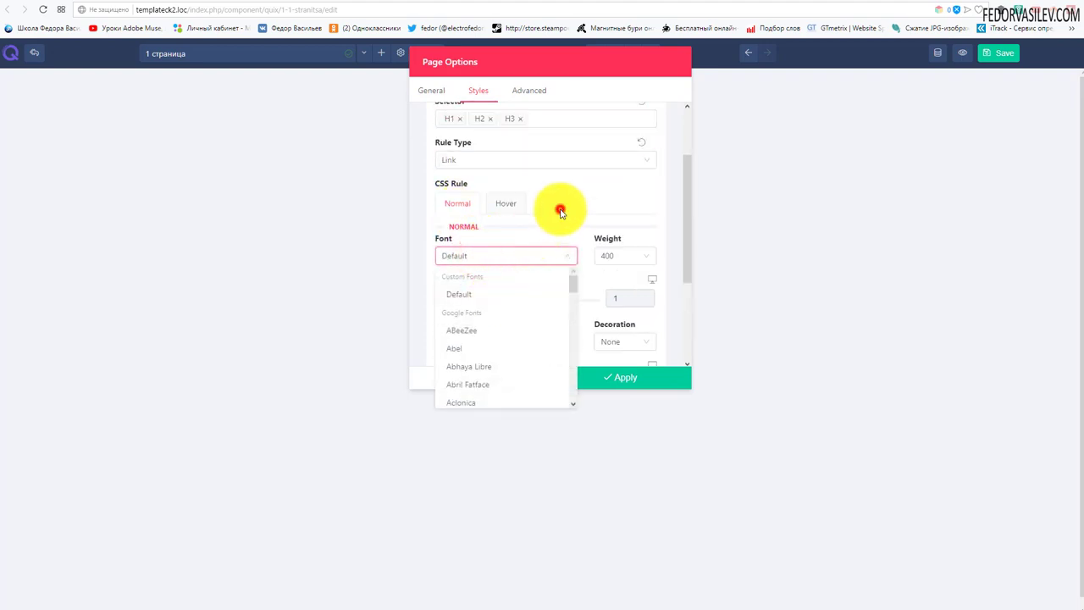
# Look through the Link rule's font, size, transform and spacing settings for the Hover state
pyautogui.scroll(-3, 559, 213)
pyautogui.scroll(3, 537, 251)
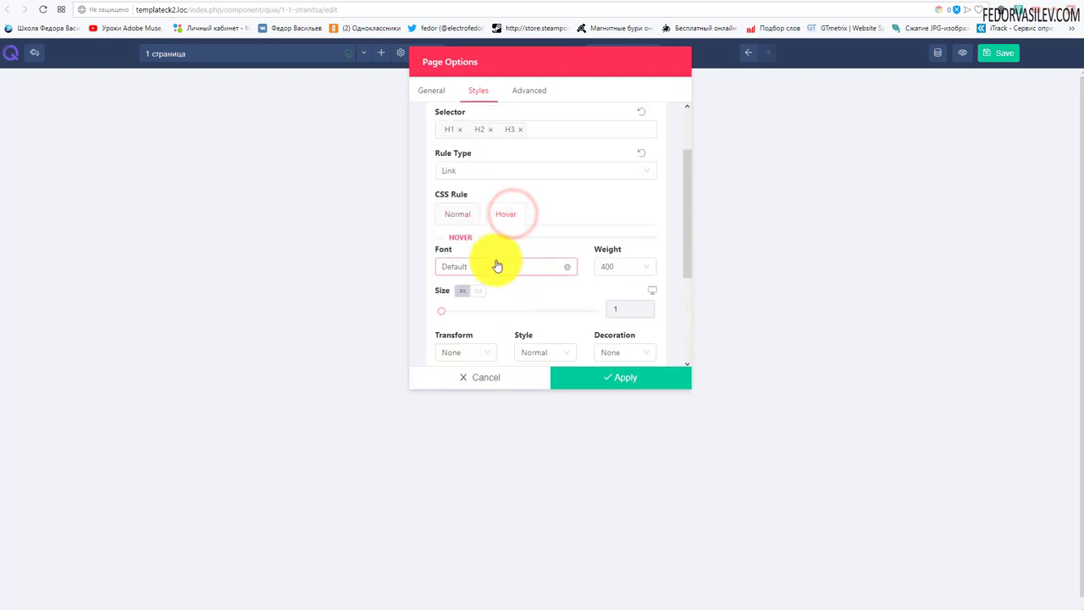
pyautogui.scroll(-3, 489, 241)
pyautogui.scroll(2, 529, 254)
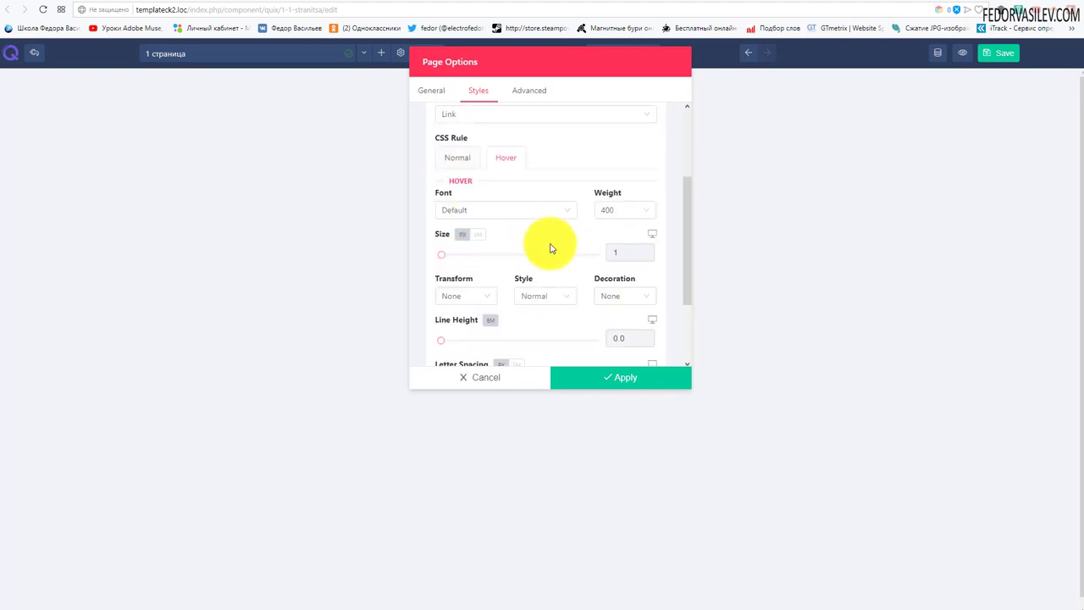
pyautogui.scroll(1, 551, 248)
pyautogui.scroll(-2, 527, 259)
pyautogui.scroll(3, 534, 297)
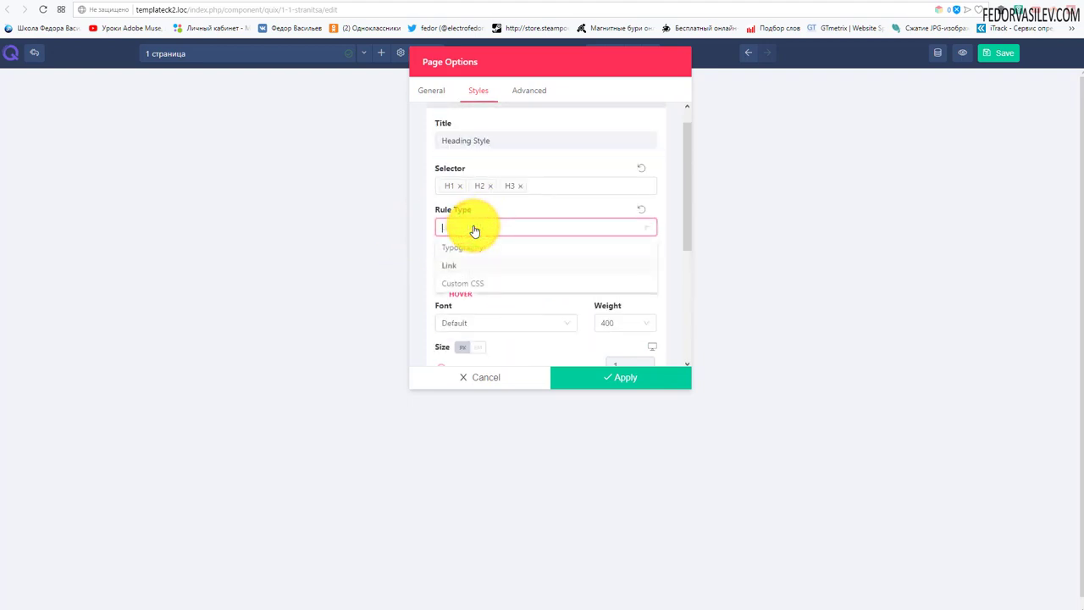
# Set the Heading Style rule type to Custom CSS and place the cursor in its empty CSS rule
pyautogui.click(476, 283)
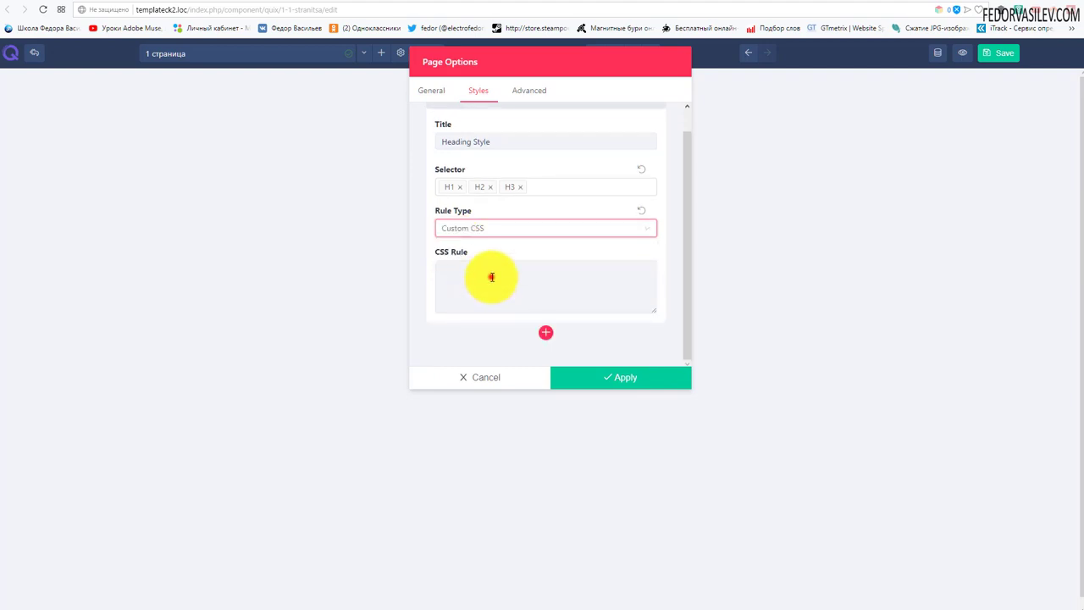
pyautogui.click(491, 277)
pyautogui.scroll(1, 474, 246)
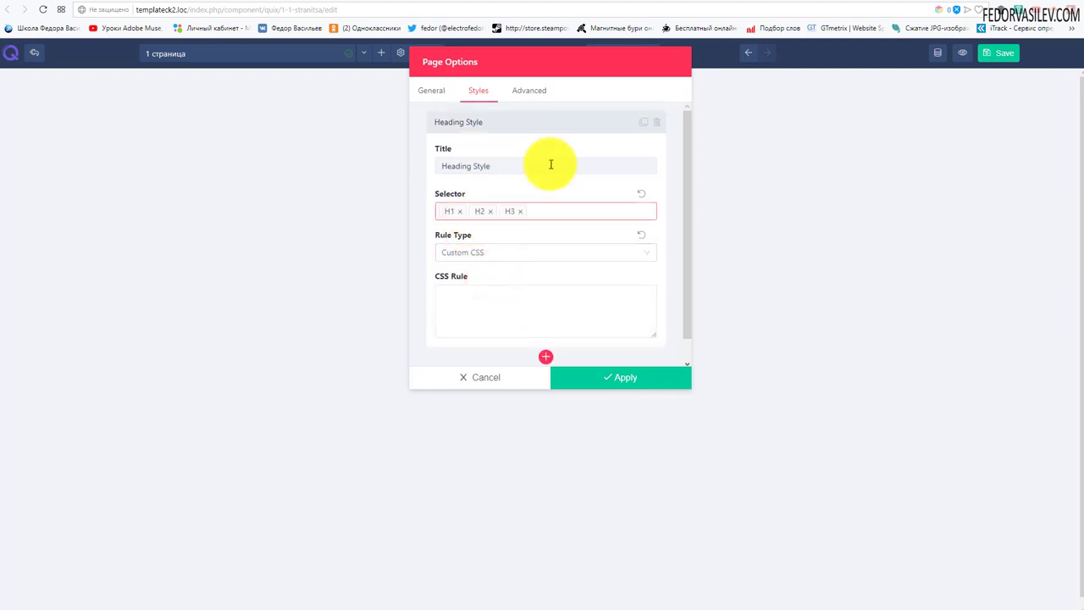
# Look at the advanced CSS and JS sections of the page options, and close the page options
pyautogui.click(517, 91)
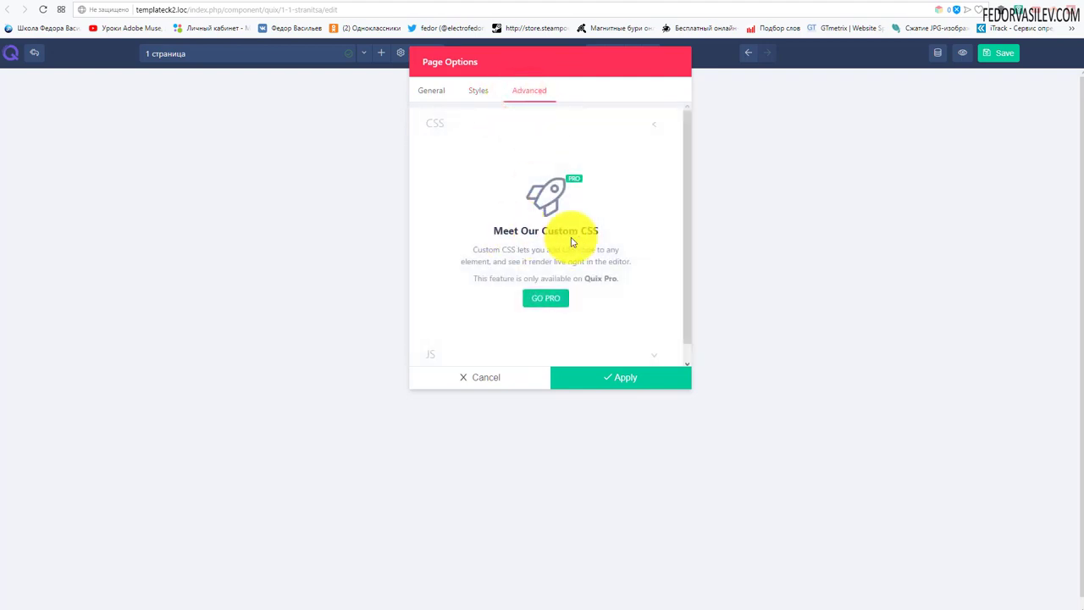
pyautogui.click(440, 351)
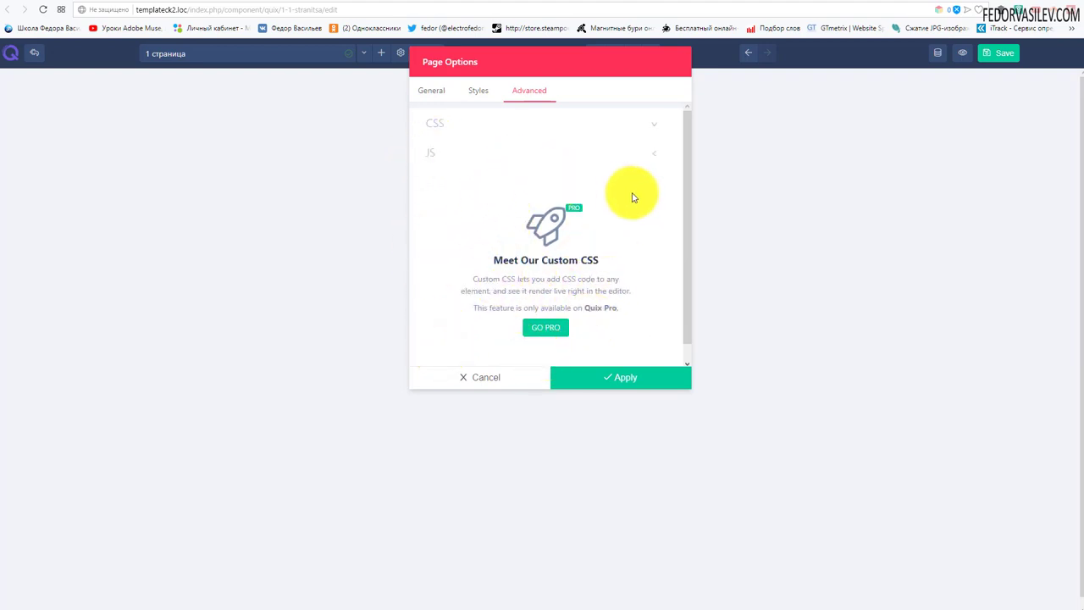
pyautogui.click(518, 483)
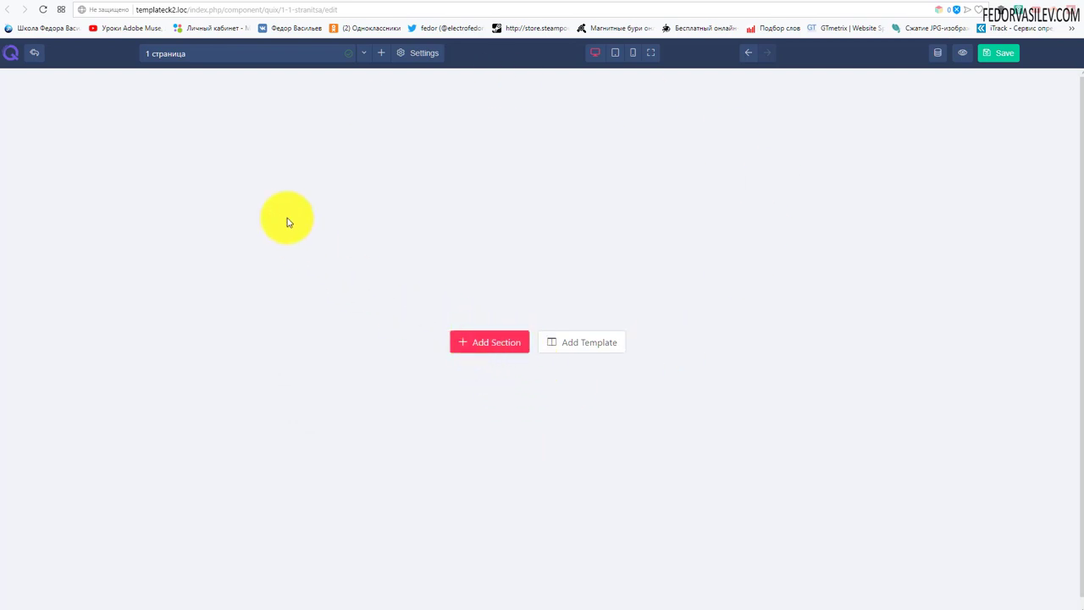
# View the empty page canvas in the tablet, phone and full-screen layouts
pyautogui.click(615, 56)
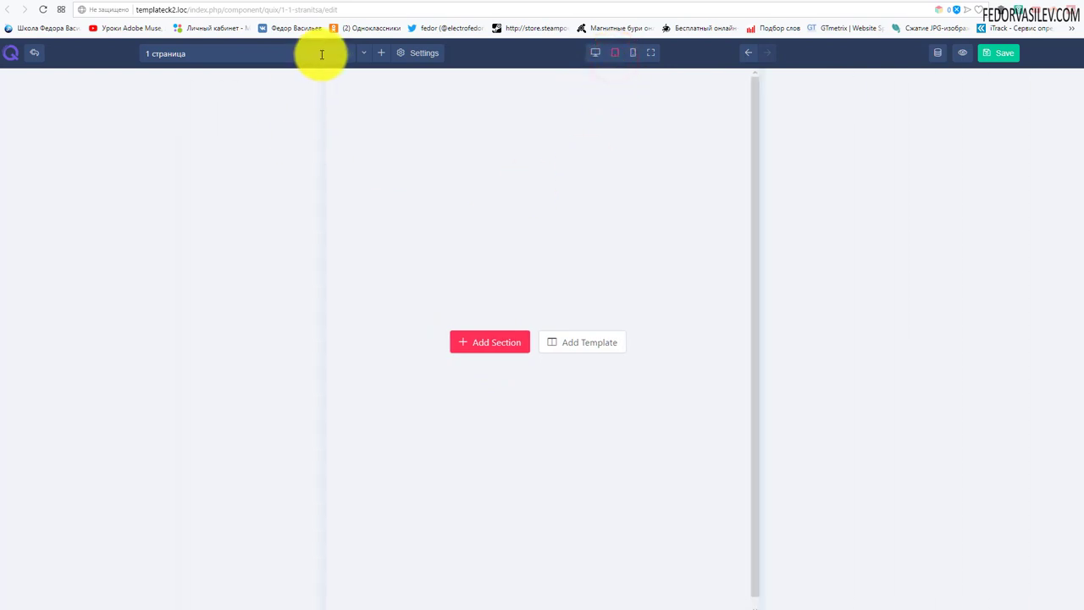
pyautogui.click(633, 55)
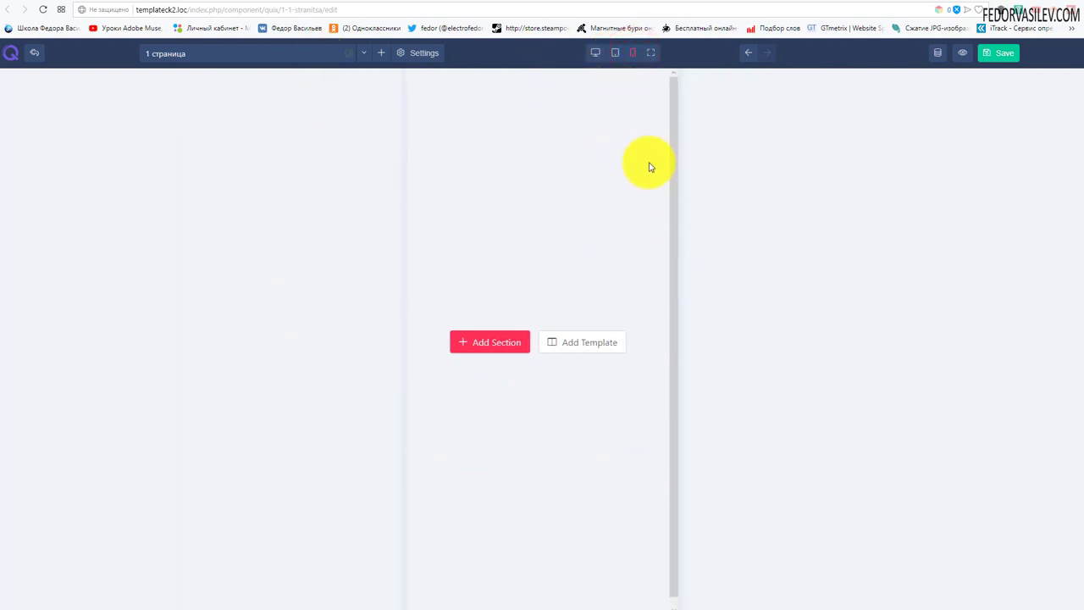
pyautogui.click(653, 54)
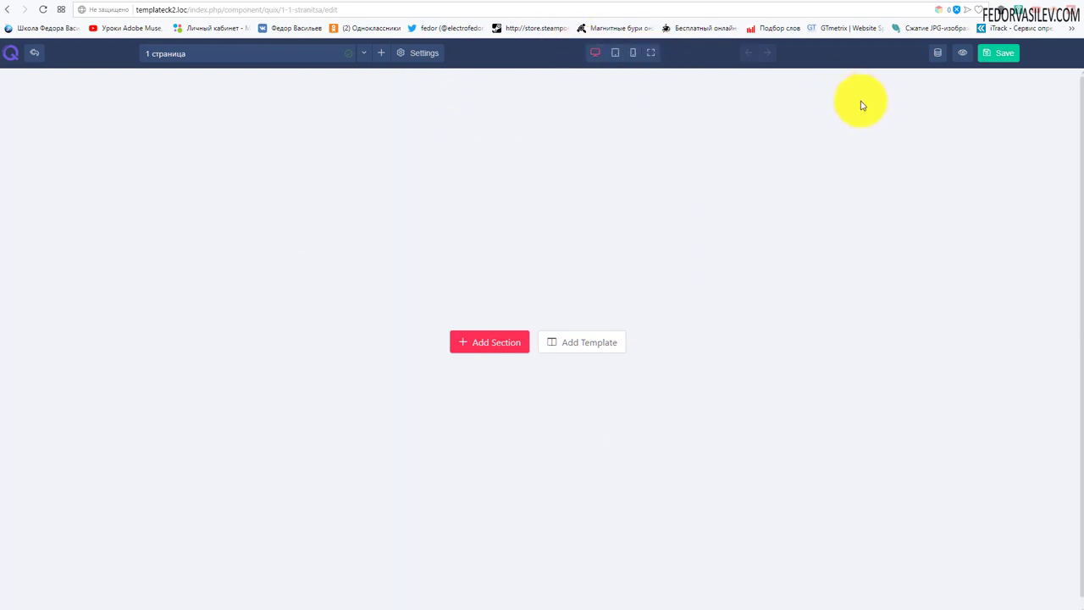
# Preview the page on the site, return to the editor and save the page
pyautogui.click(959, 59)
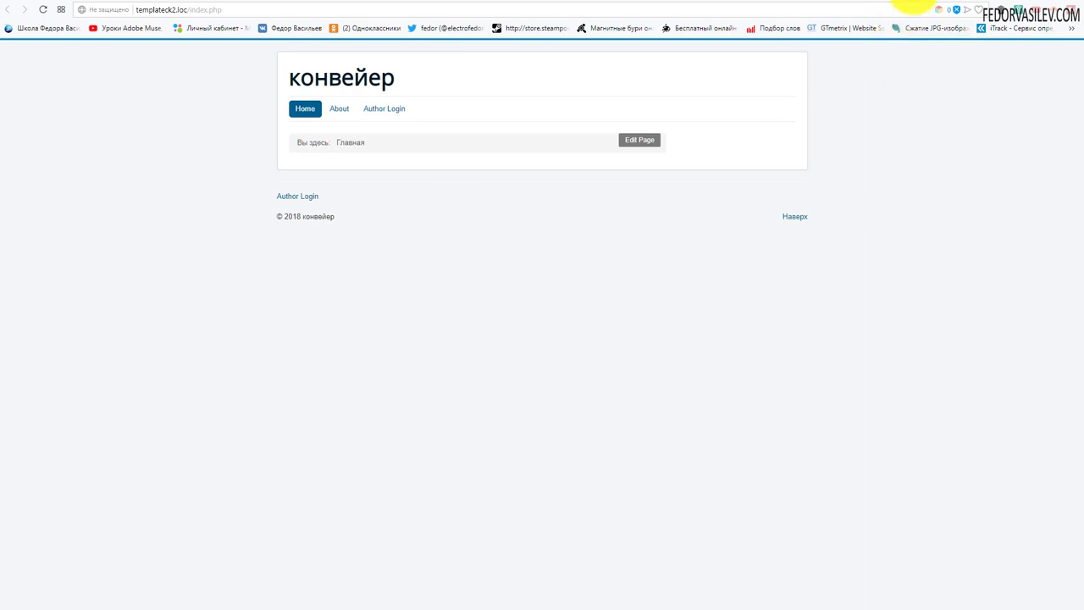
pyautogui.hotkey('alt', 'Left')
pyautogui.click(994, 57)
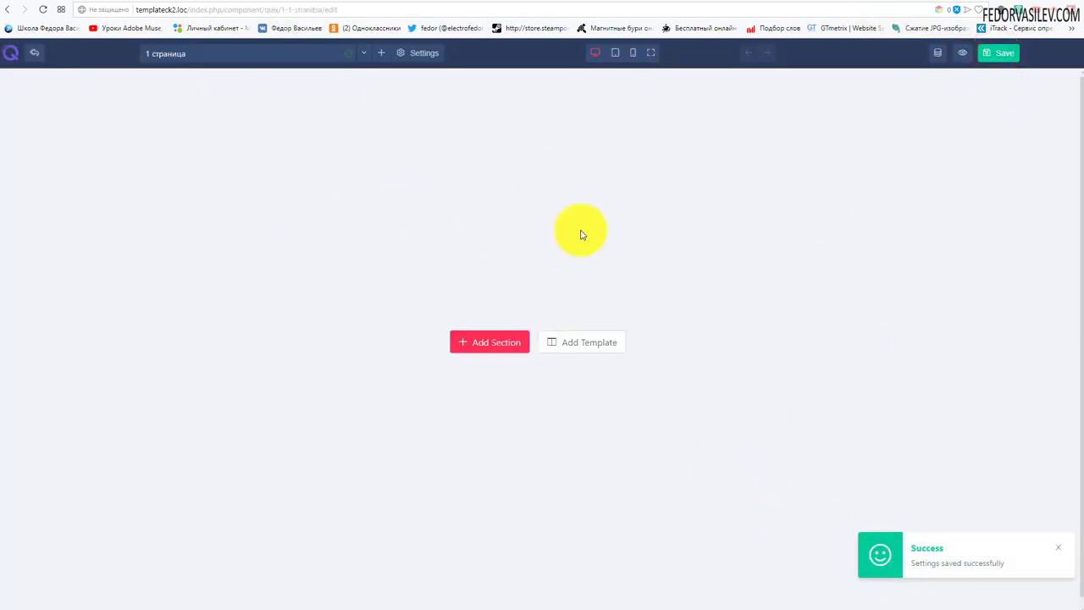
# Go back from the saved page and examine the general SEO settings: title, description, Twitter username and Facebook AppID
pyautogui.click(31, 59)
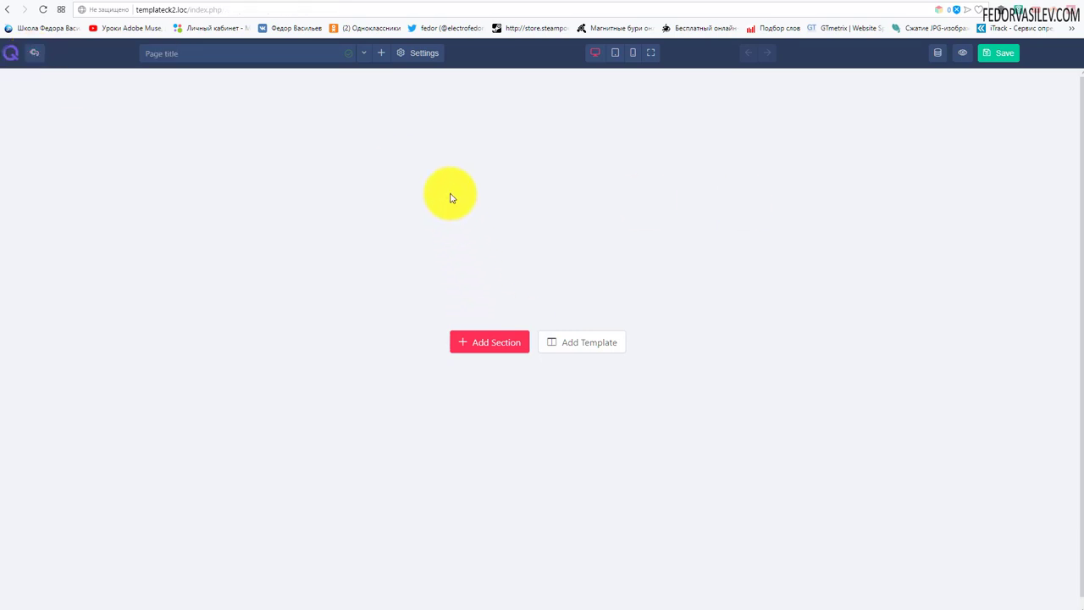
pyautogui.click(426, 56)
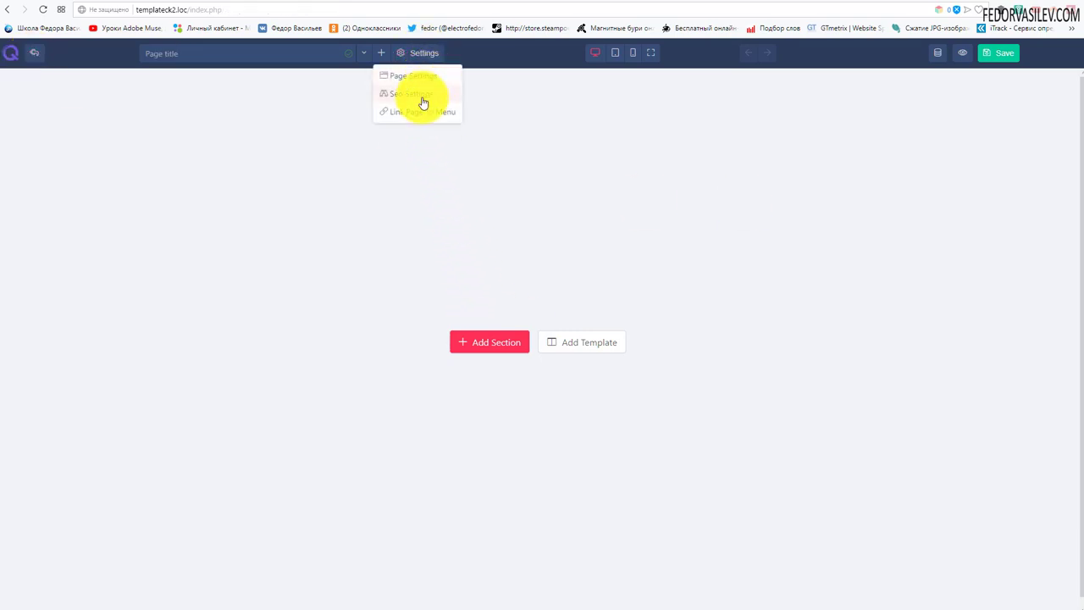
pyautogui.click(421, 99)
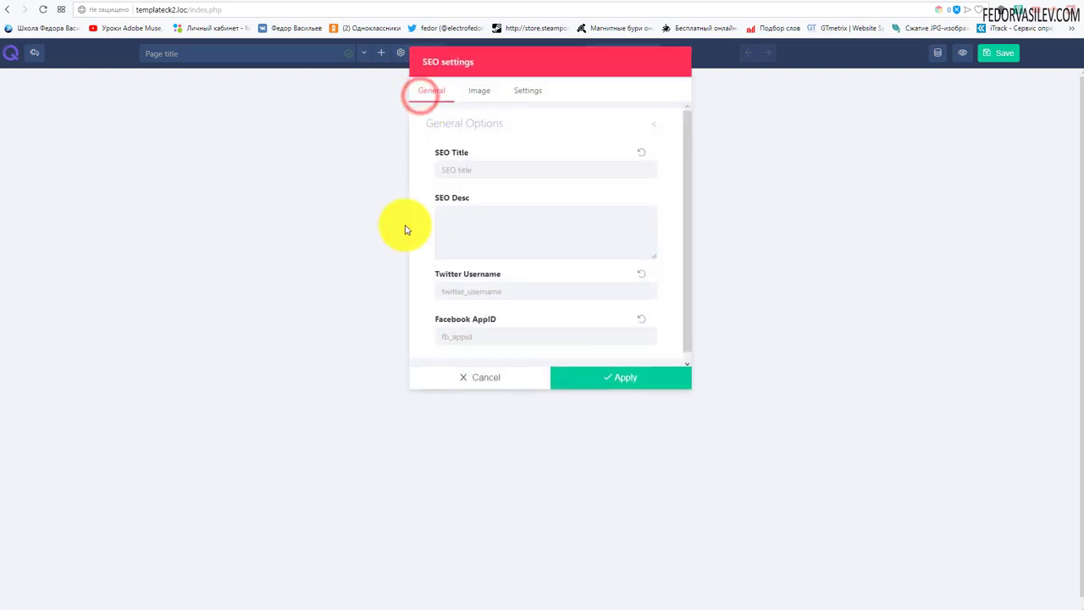
pyautogui.click(448, 167)
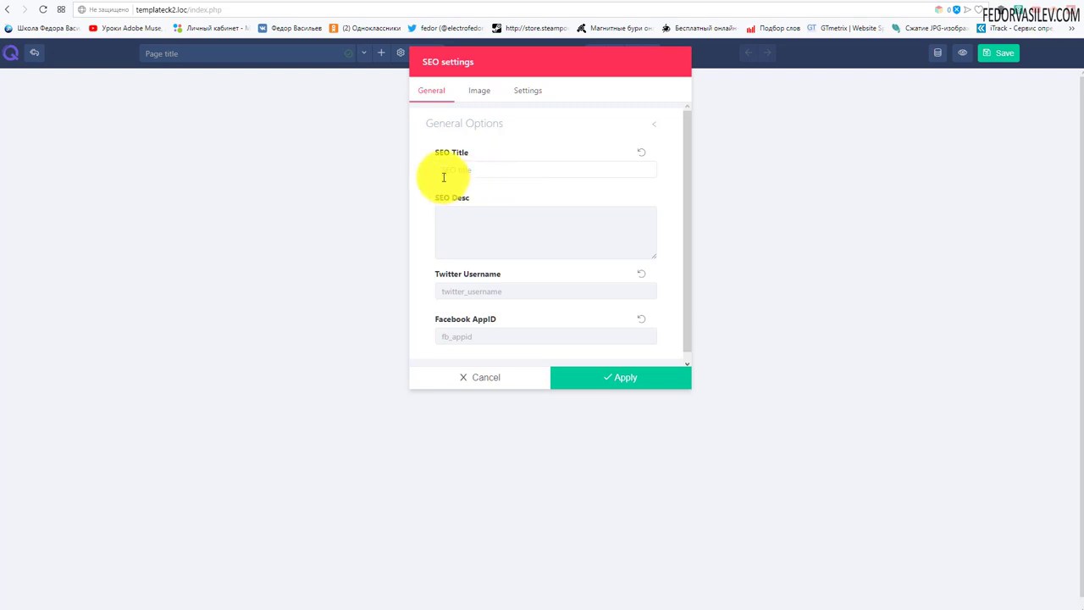
pyautogui.click(474, 214)
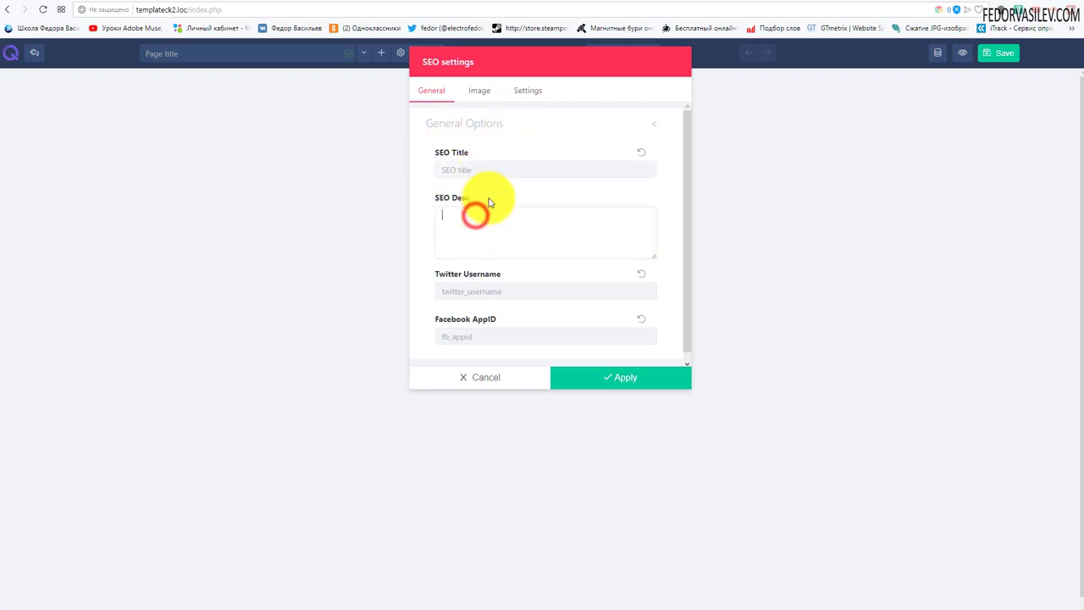
pyautogui.scroll(-1, 466, 271)
pyautogui.click(457, 284)
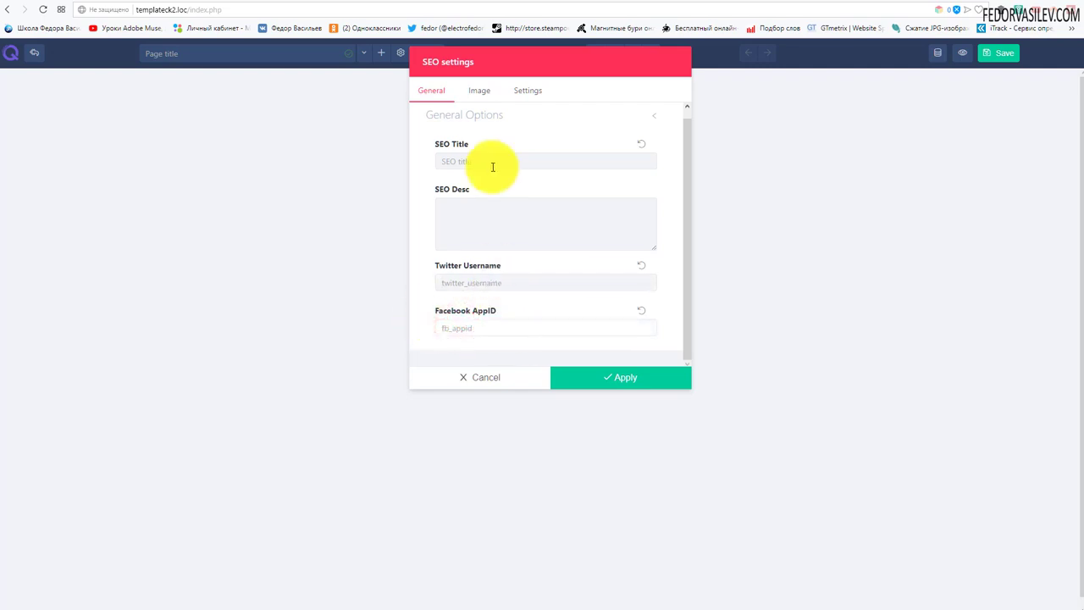
# Look at the SEO image option and switch Add OpenGraph data and Add Twitter card off and on again
pyautogui.click(479, 91)
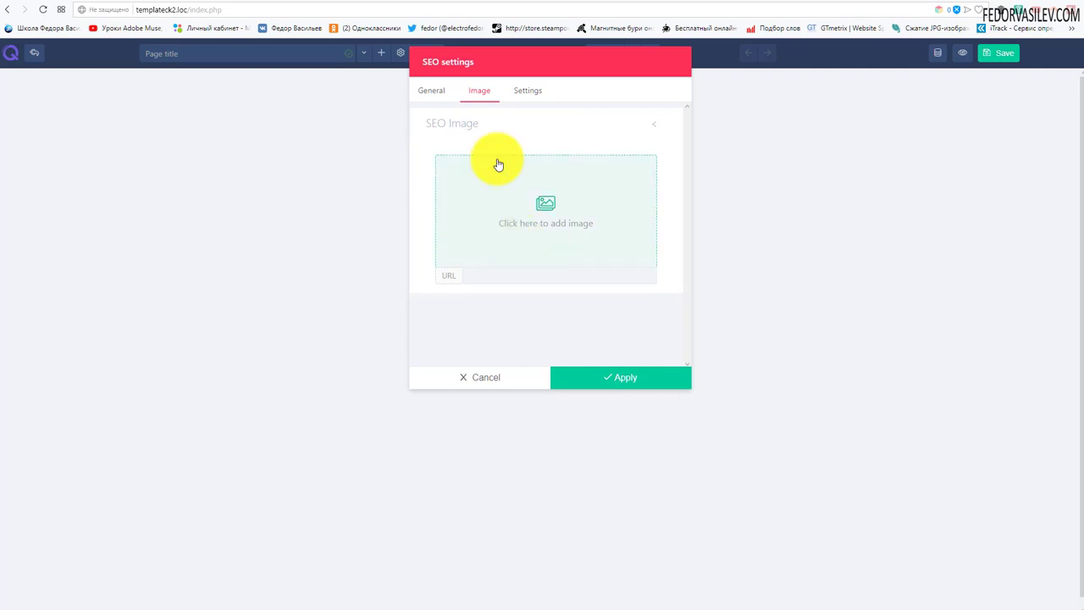
pyautogui.click(518, 91)
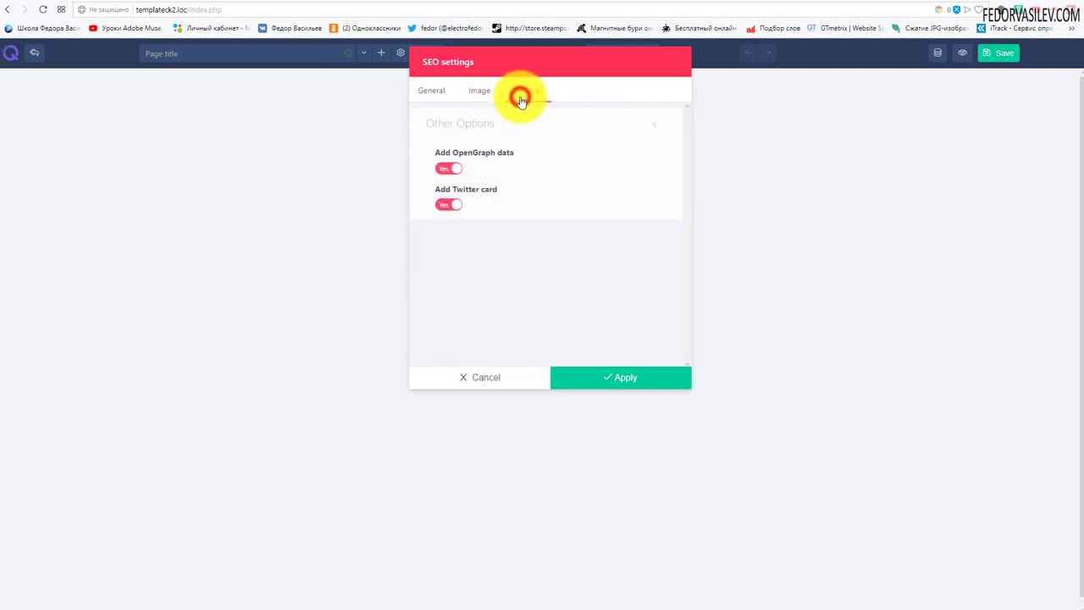
pyautogui.click(462, 169)
pyautogui.click(449, 169)
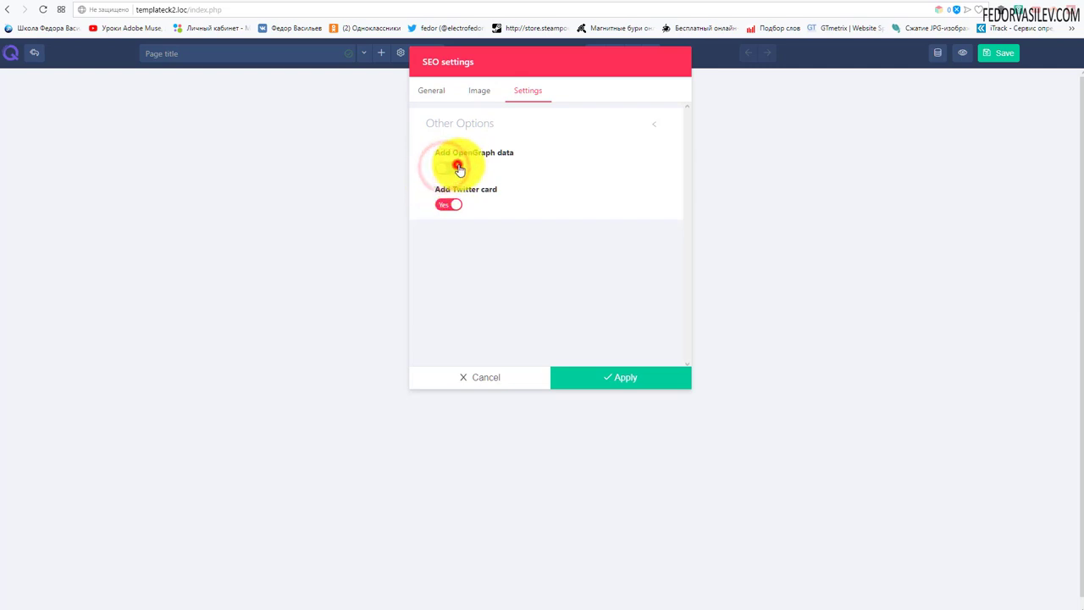
pyautogui.click(454, 202)
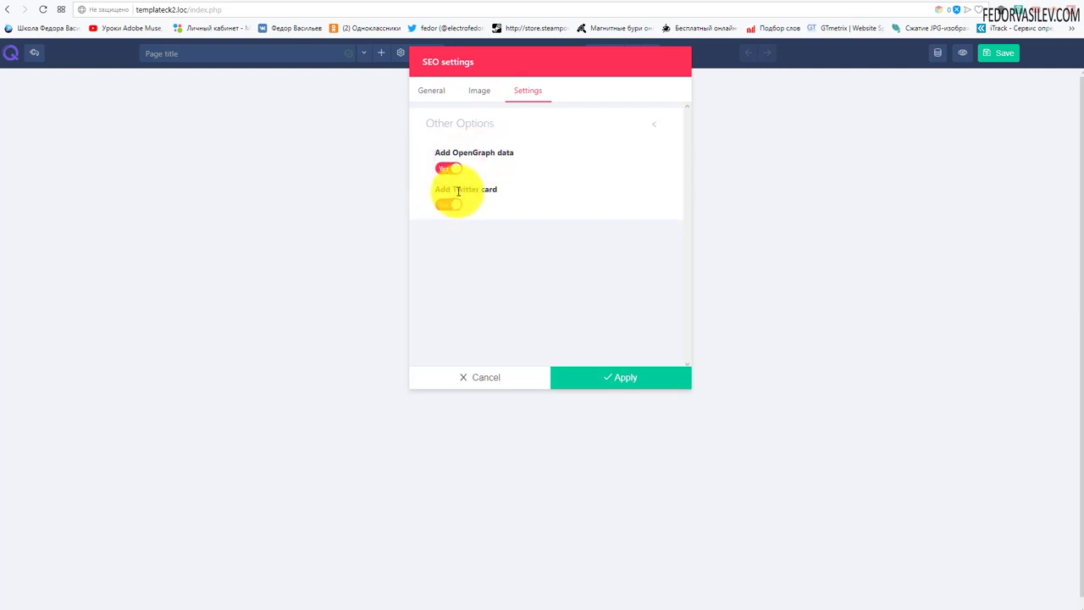
pyautogui.click(457, 206)
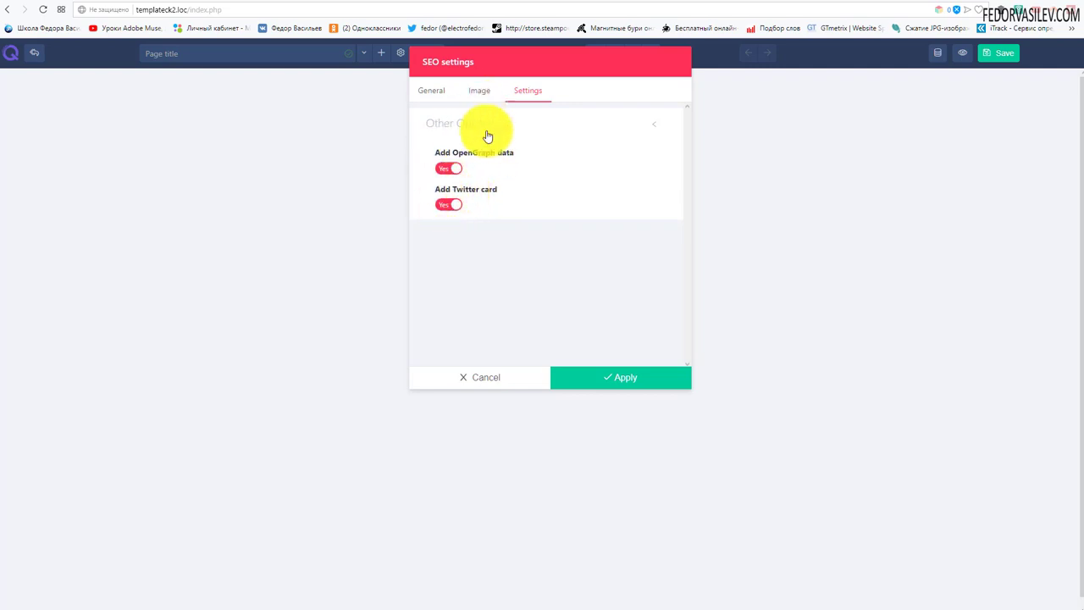
# Review the general SEO options once more and apply the SEO settings
pyautogui.click(433, 90)
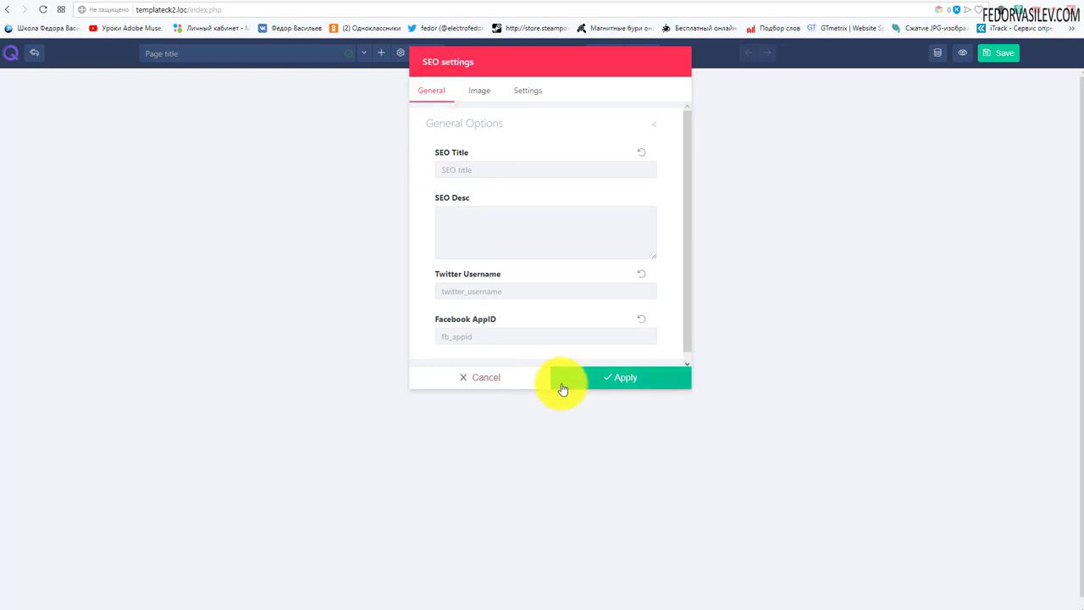
pyautogui.scroll(-1, 471, 152)
pyautogui.scroll(1, 555, 348)
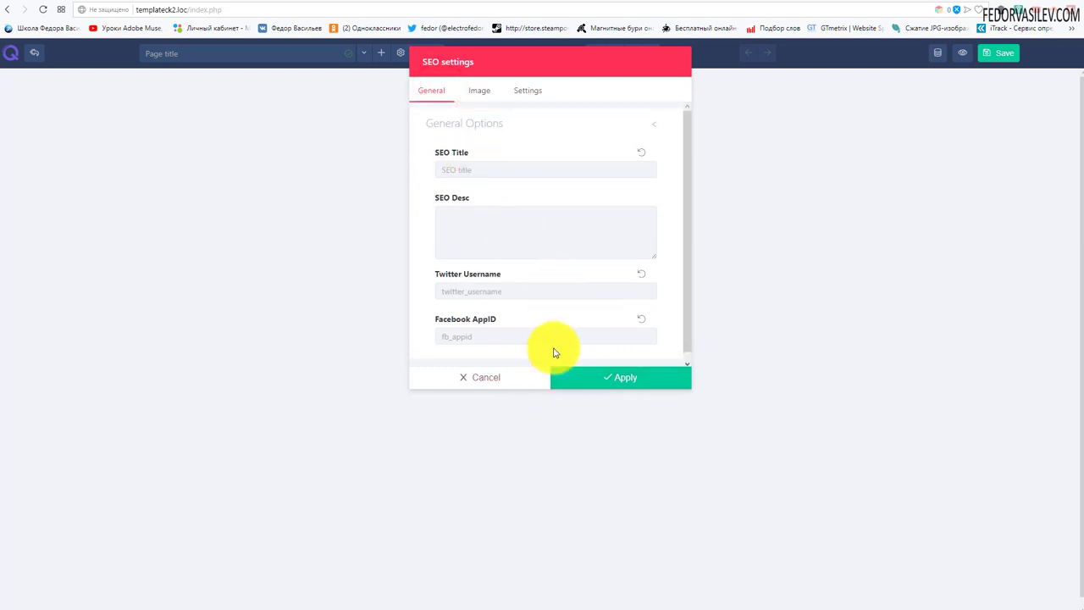
pyautogui.click(621, 378)
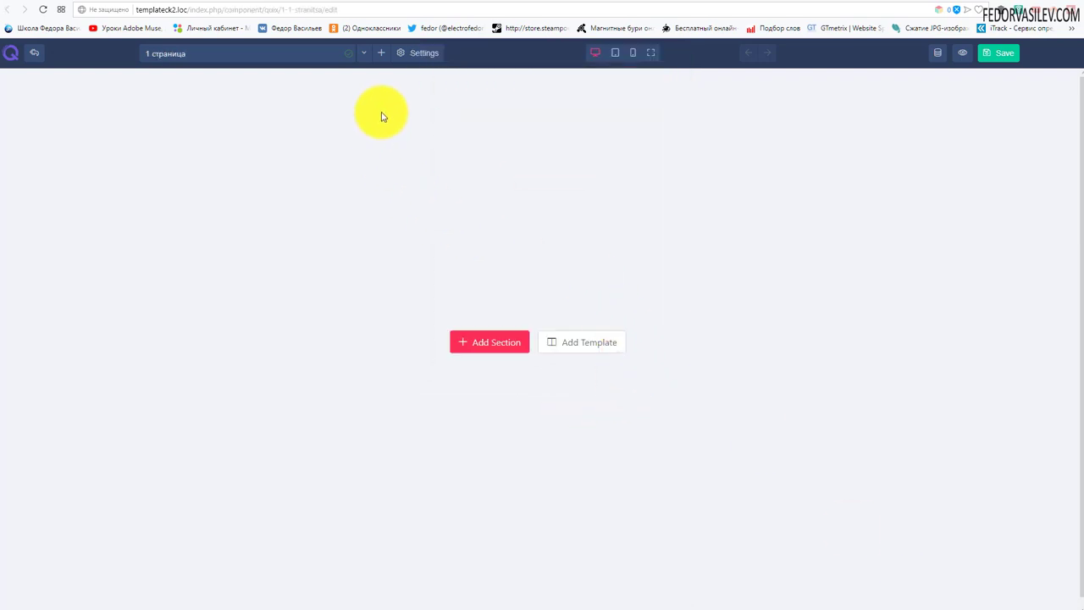
# Create a new blank page and place the cursor in its title field
pyautogui.click(383, 56)
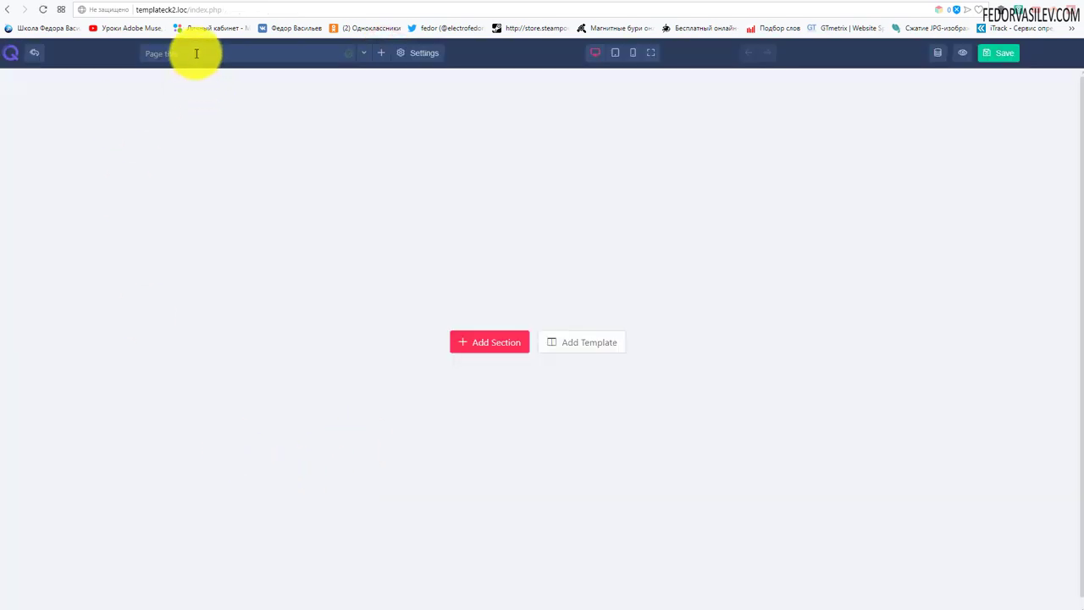
pyautogui.click(181, 53)
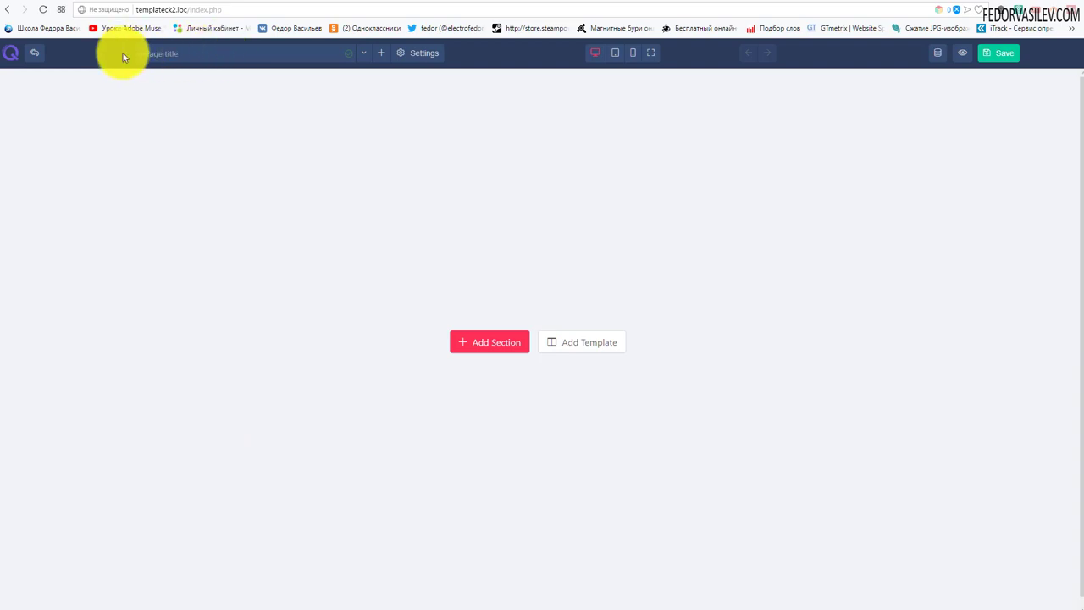